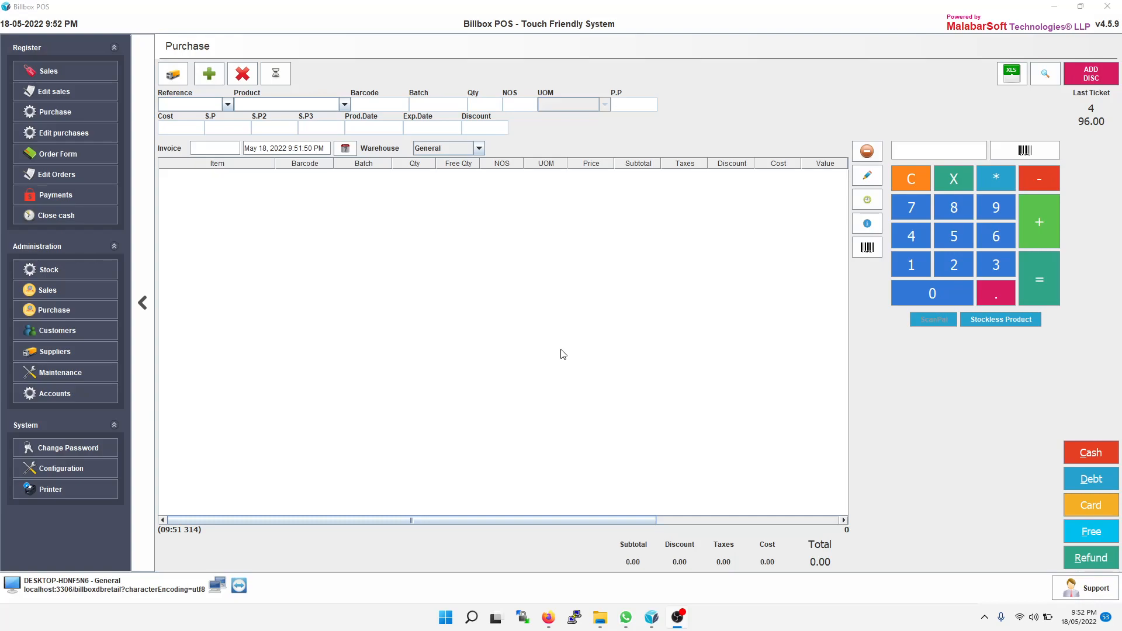
Find the product mmc camera 64gb by searching for CAMERA and add it to the purchase with a quantity of 5.
{"action": "left_click", "coordinate": [345, 104]}
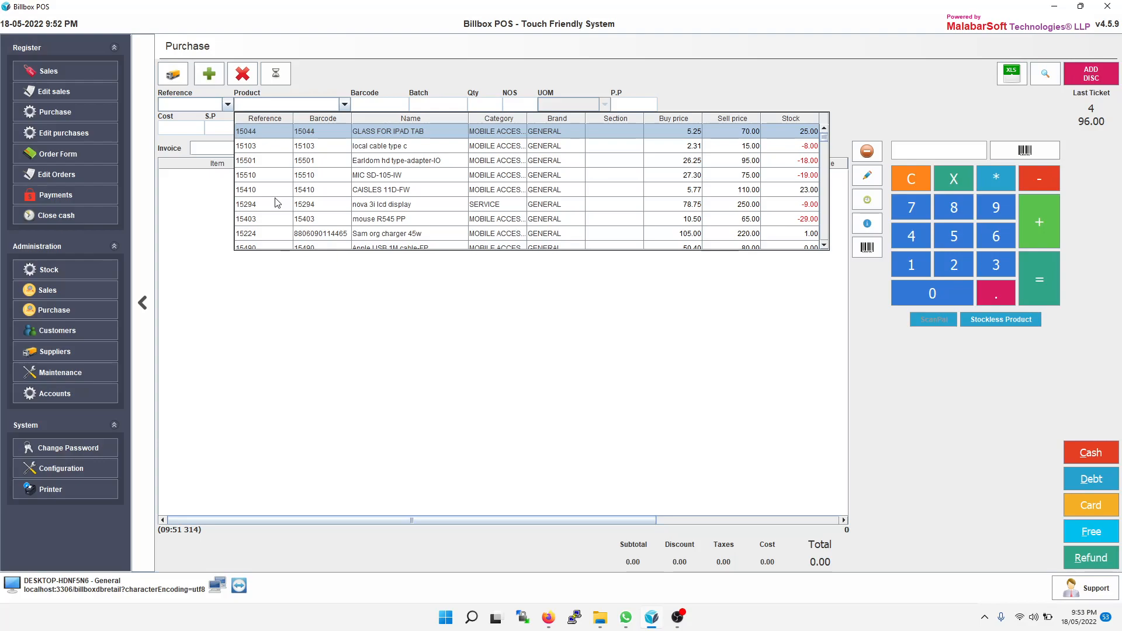
{"action": "type", "text": "AMERA"}
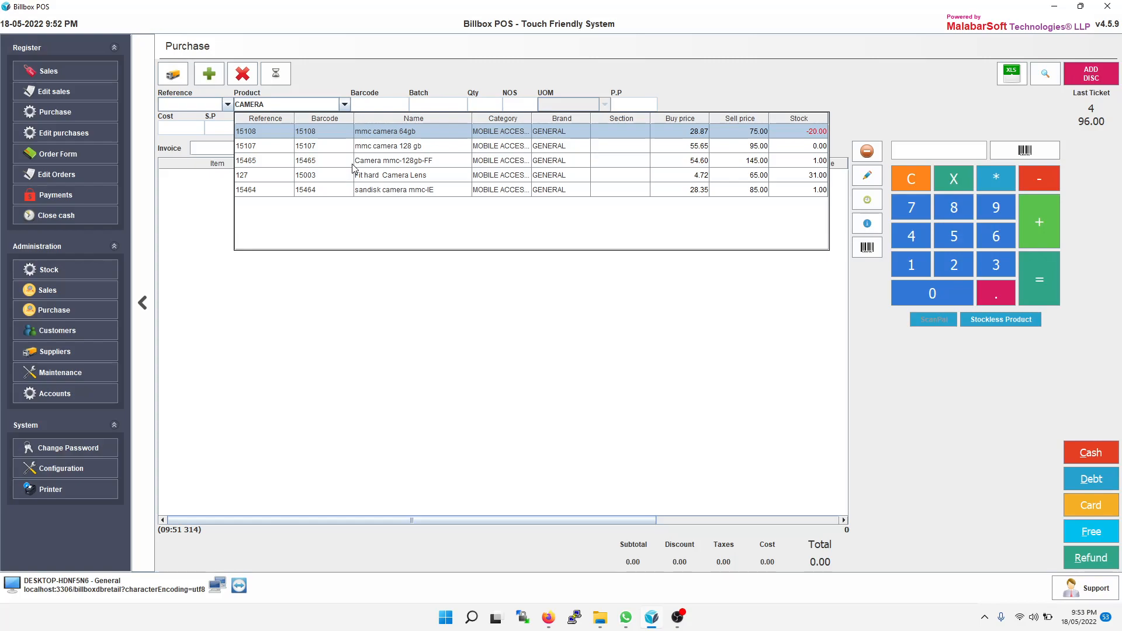
{"action": "left_click", "coordinate": [365, 137]}
{"action": "left_click", "coordinate": [473, 105]}
{"action": "key", "text": "BackSpace"}
{"action": "type", "text": "5"}
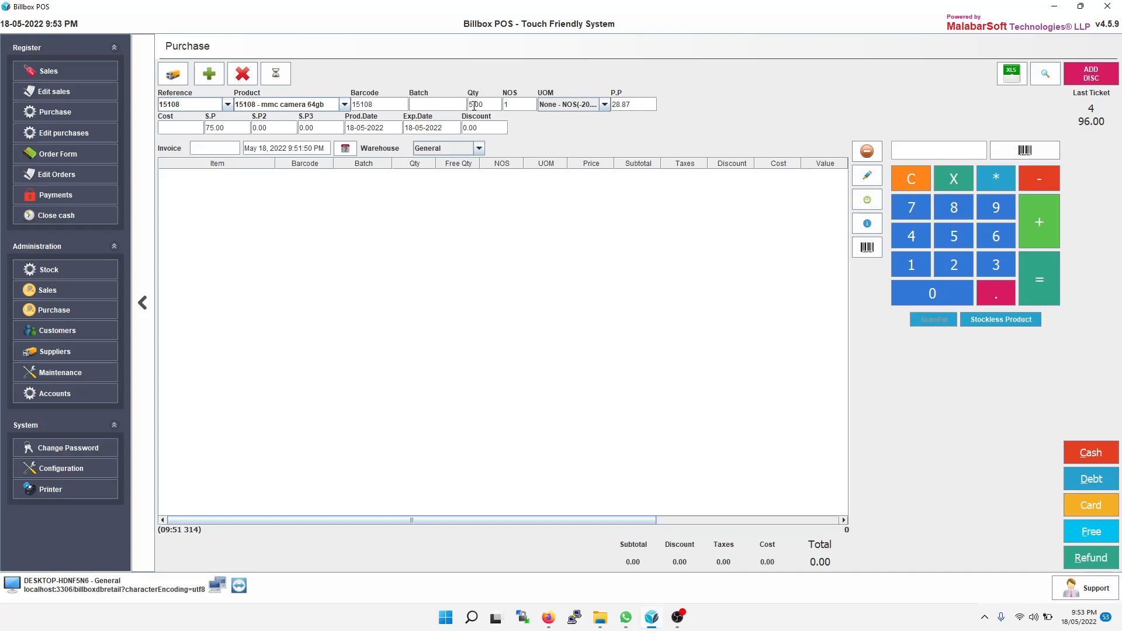
{"action": "key", "text": "Return"}
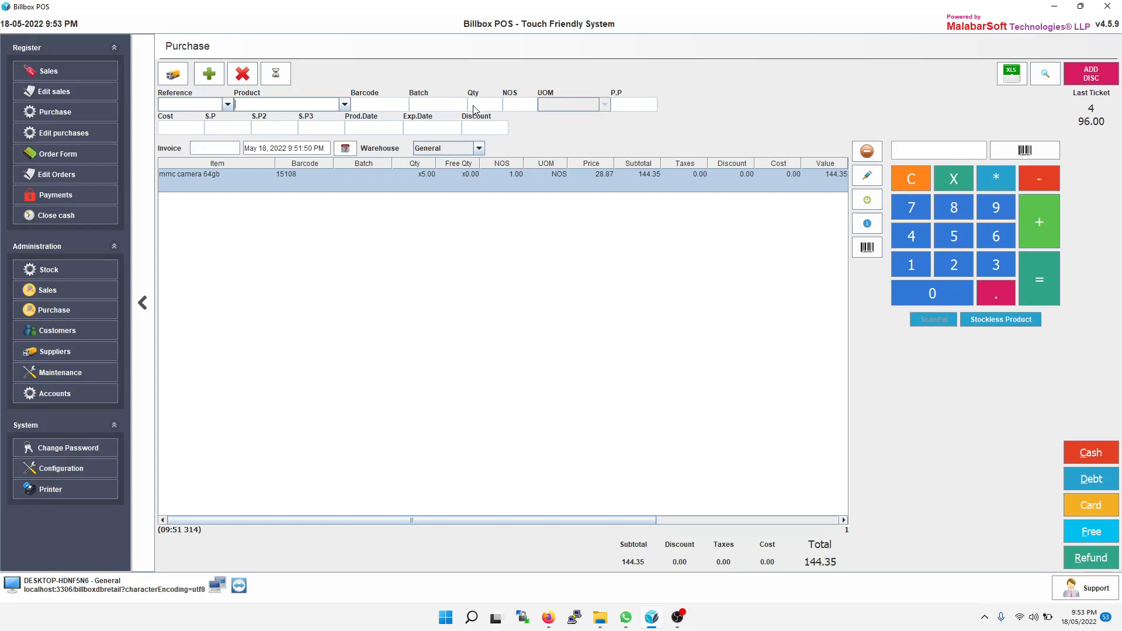
Add product 15501, Earldom hd type-adapter-IO, to the purchase by its code and raise its quantity to 4.
{"action": "left_click", "coordinate": [346, 105]}
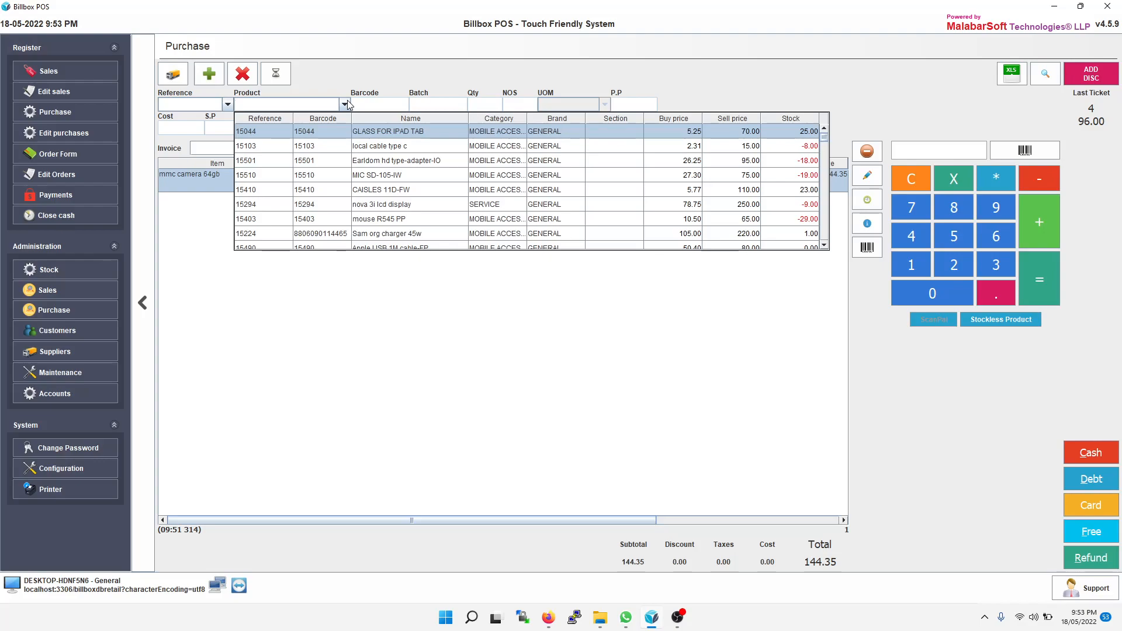
{"action": "left_click", "coordinate": [349, 104]}
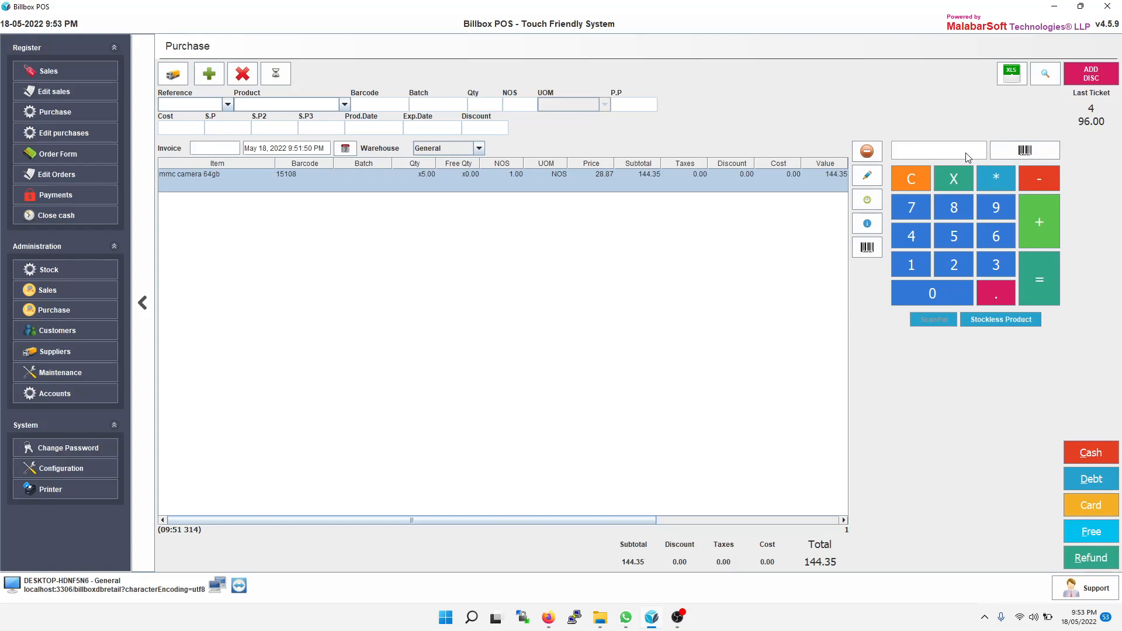
{"action": "type", "text": "5501"}
{"action": "key", "text": "Return"}
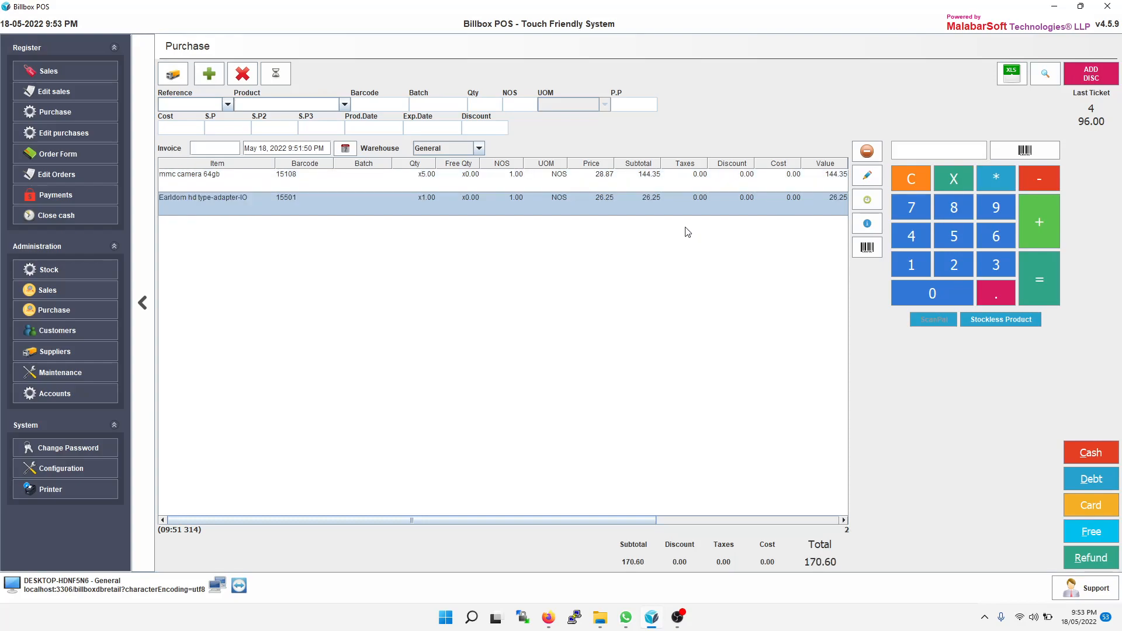
{"action": "left_click", "coordinate": [1034, 223]}
{"action": "left_click", "coordinate": [1050, 174]}
{"action": "left_click", "coordinate": [1027, 233]}
{"action": "left_click", "coordinate": [1027, 233]}
{"action": "left_click", "coordinate": [1027, 233]}
Add one mouse R545 PP by its code 15403 and one CAISLES 11D-FW to the purchase.
{"action": "type", "text": "15403"}
{"action": "key", "text": "Return"}
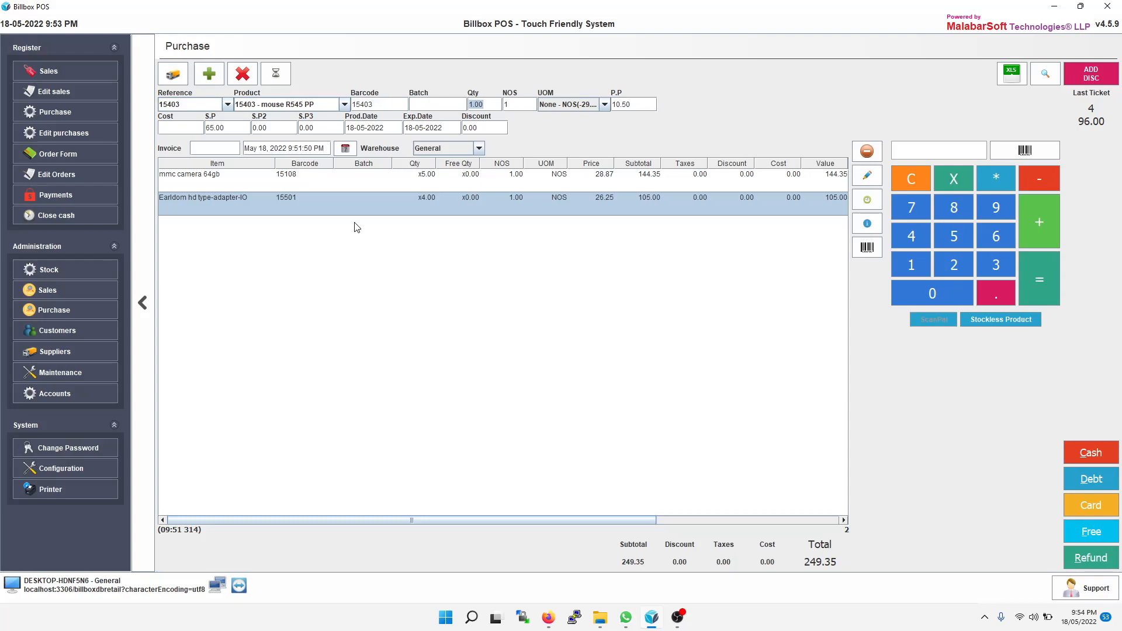
{"action": "key", "text": "Return"}
{"action": "left_click", "coordinate": [345, 104]}
{"action": "left_click", "coordinate": [360, 196]}
{"action": "key", "text": "Return"}
Add one nova 3i lcd display to the purchase and settle the purchase in cash.
{"action": "left_click", "coordinate": [345, 104]}
{"action": "left_click", "coordinate": [344, 206]}
{"action": "key", "text": "Return"}
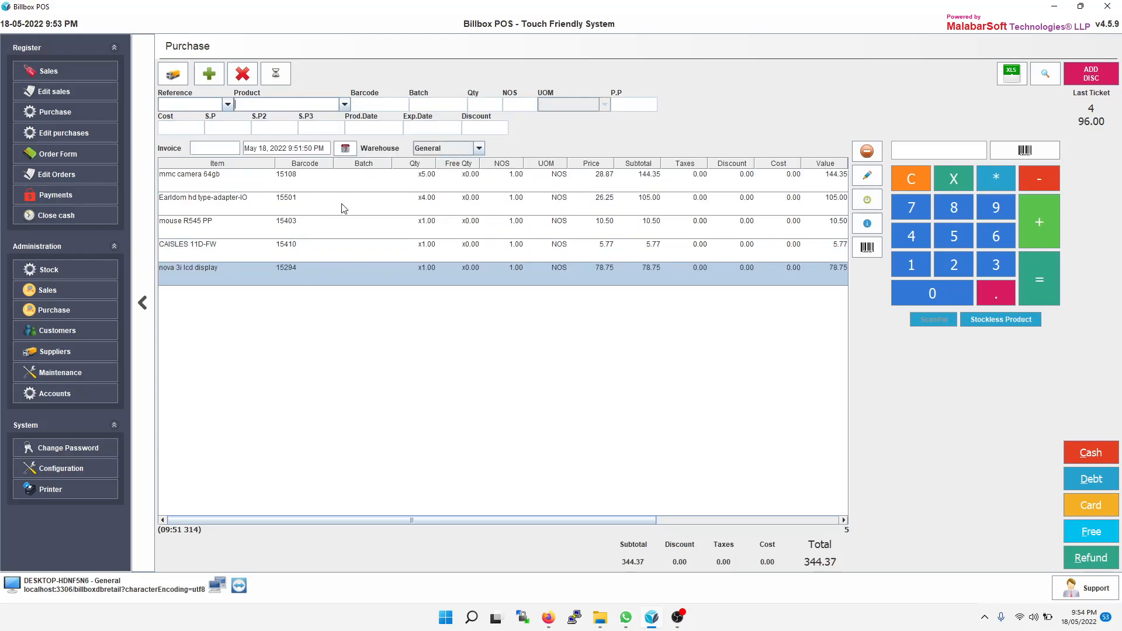
{"action": "left_click", "coordinate": [1098, 459]}
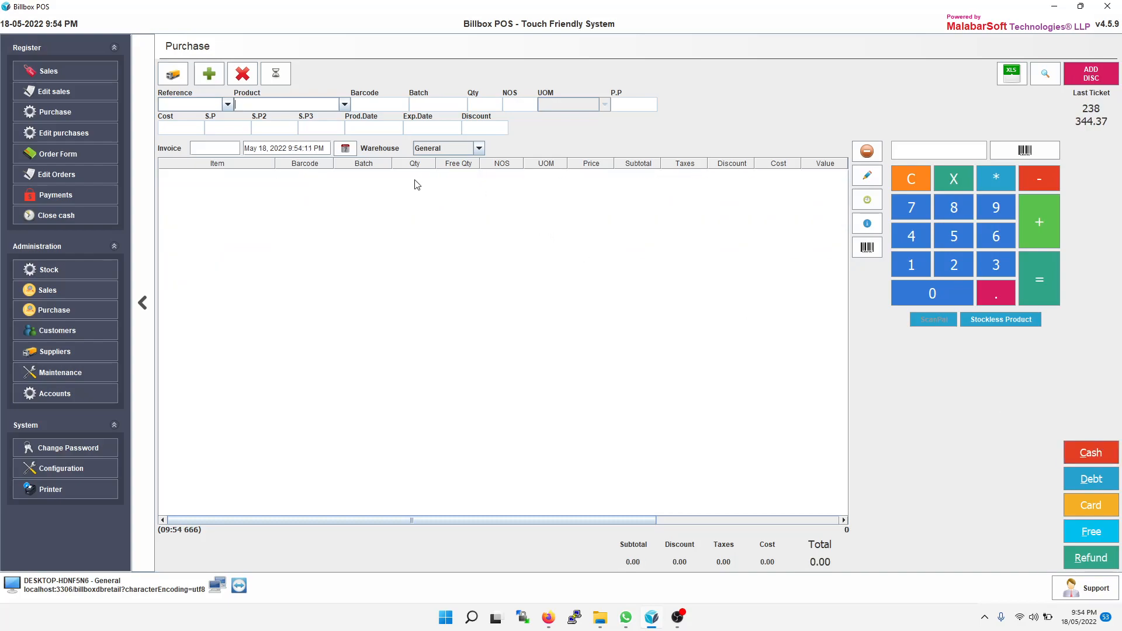
Select MIC SD-105-IW for the new purchase, go through its entry fields, and add it with a quantity of 5.
{"action": "left_click", "coordinate": [346, 105]}
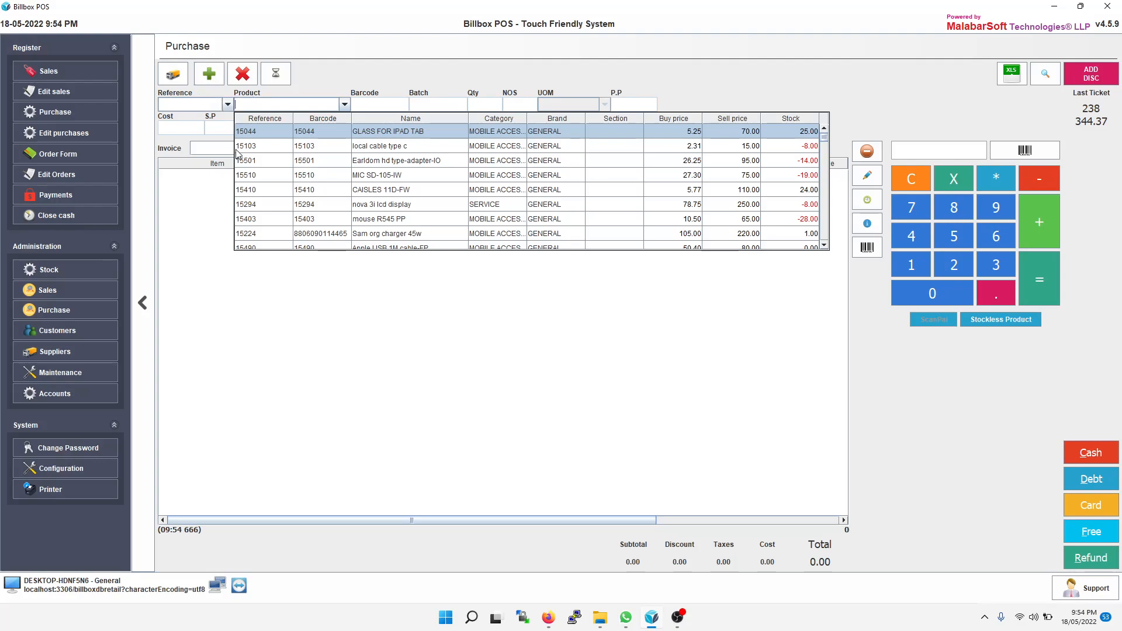
{"action": "left_click", "coordinate": [361, 179]}
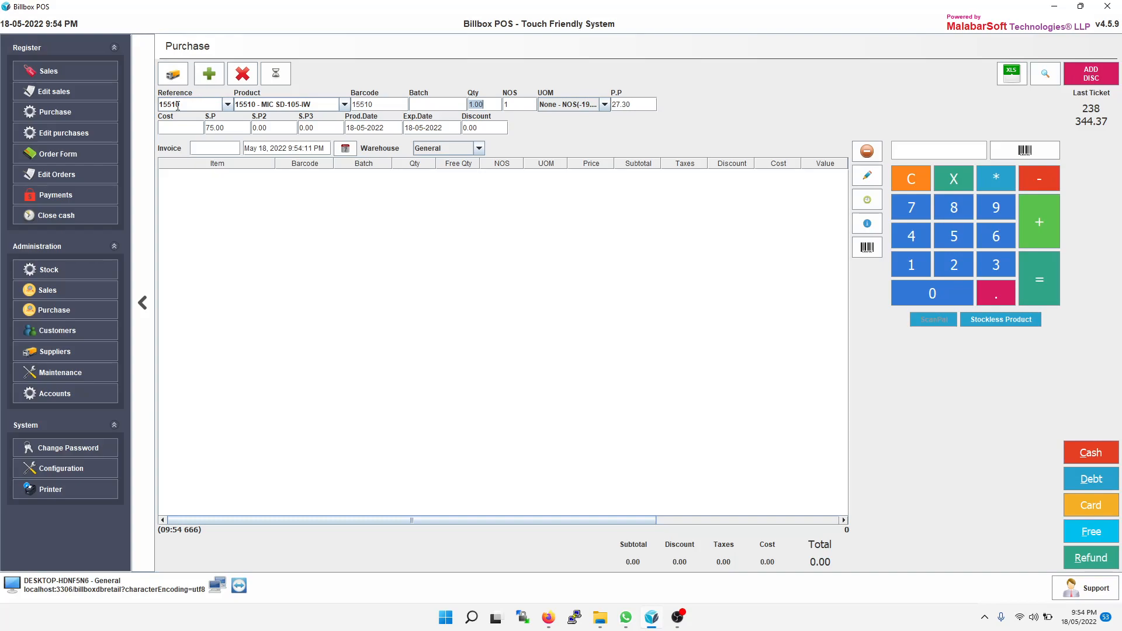
{"action": "key", "text": "alt+Tab"}
{"action": "left_click", "coordinate": [379, 104]}
{"action": "left_click", "coordinate": [430, 105]}
{"action": "left_click", "coordinate": [526, 103]}
{"action": "left_click", "coordinate": [171, 129]}
{"action": "left_click", "coordinate": [219, 127]}
{"action": "left_click", "coordinate": [287, 129]}
{"action": "left_click", "coordinate": [476, 106]}
{"action": "type", "text": "5"}
{"action": "key", "text": "Return"}
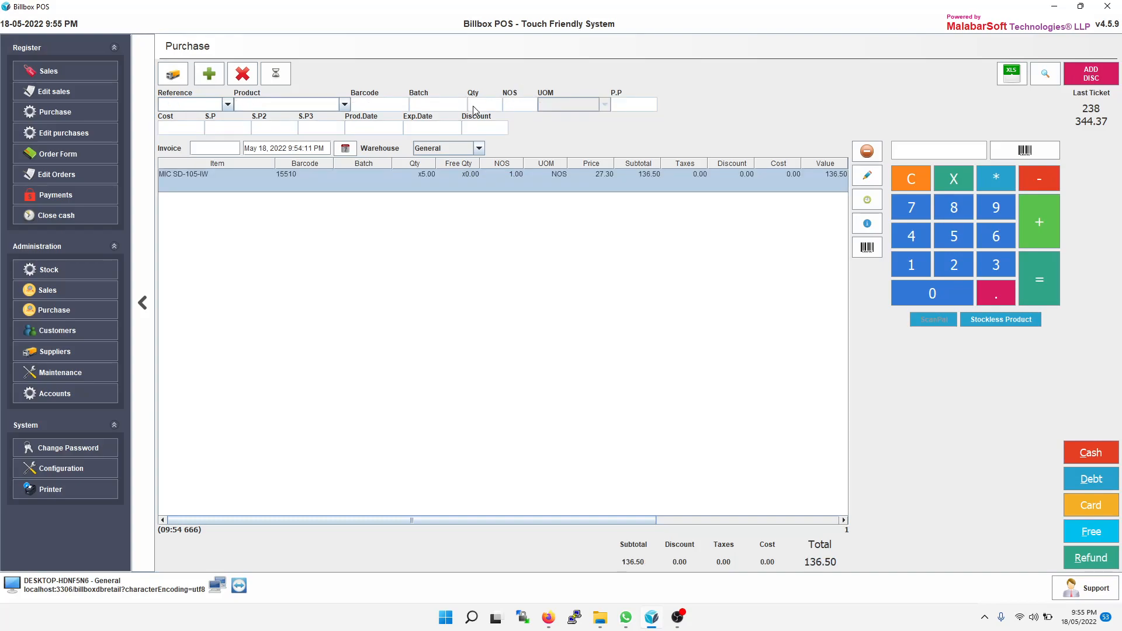
Add a second MIC SD-105-IW line and one nova 3i lcd display to the purchase, each with quantity 1.
{"action": "left_click", "coordinate": [344, 104]}
{"action": "left_click", "coordinate": [344, 183]}
{"action": "key", "text": "Return"}
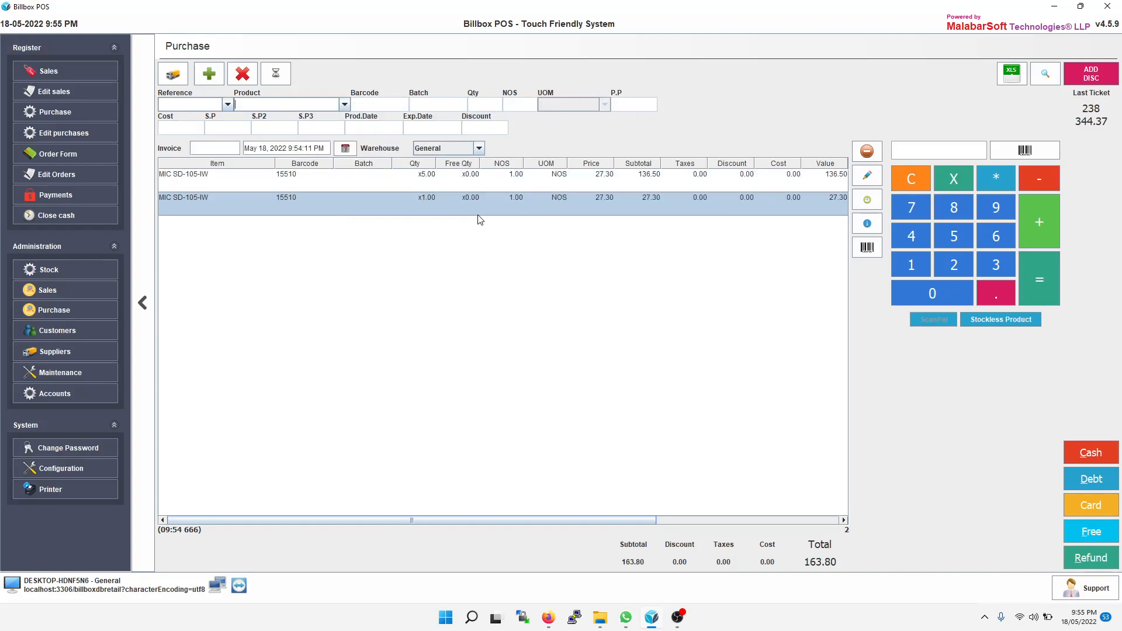
{"action": "left_click", "coordinate": [344, 105]}
{"action": "left_click", "coordinate": [350, 202]}
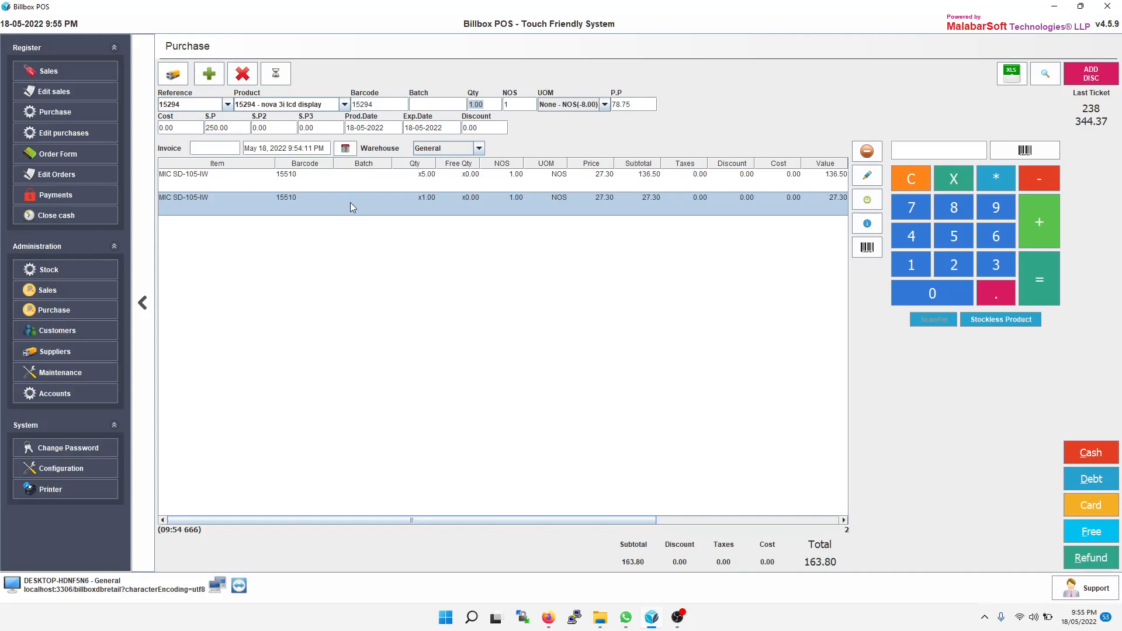
{"action": "key", "text": "Return"}
List the suppliers and assign AL FURSAN TRADING LLC as the supplier of the purchase.
{"action": "left_click", "coordinate": [176, 77]}
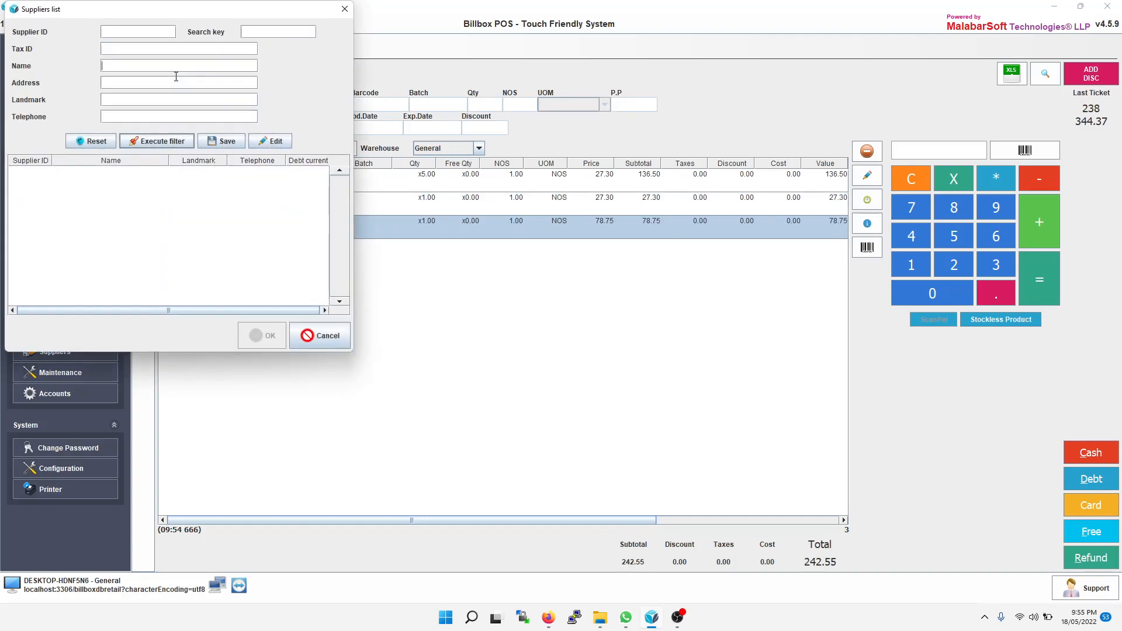
{"action": "left_click", "coordinate": [157, 142]}
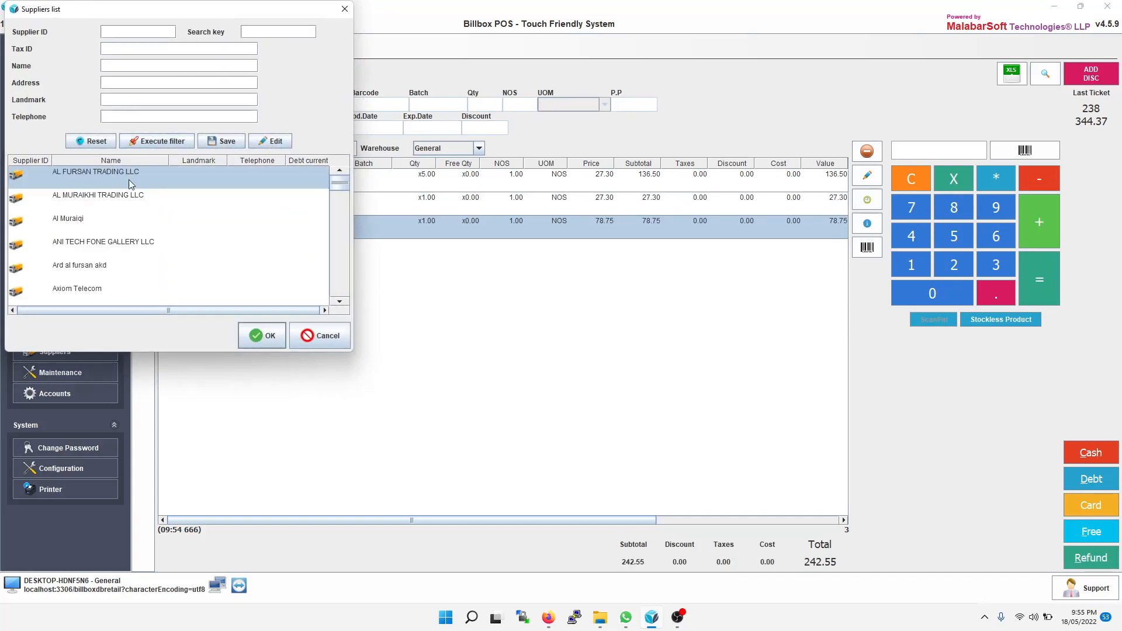
{"action": "left_click", "coordinate": [268, 337]}
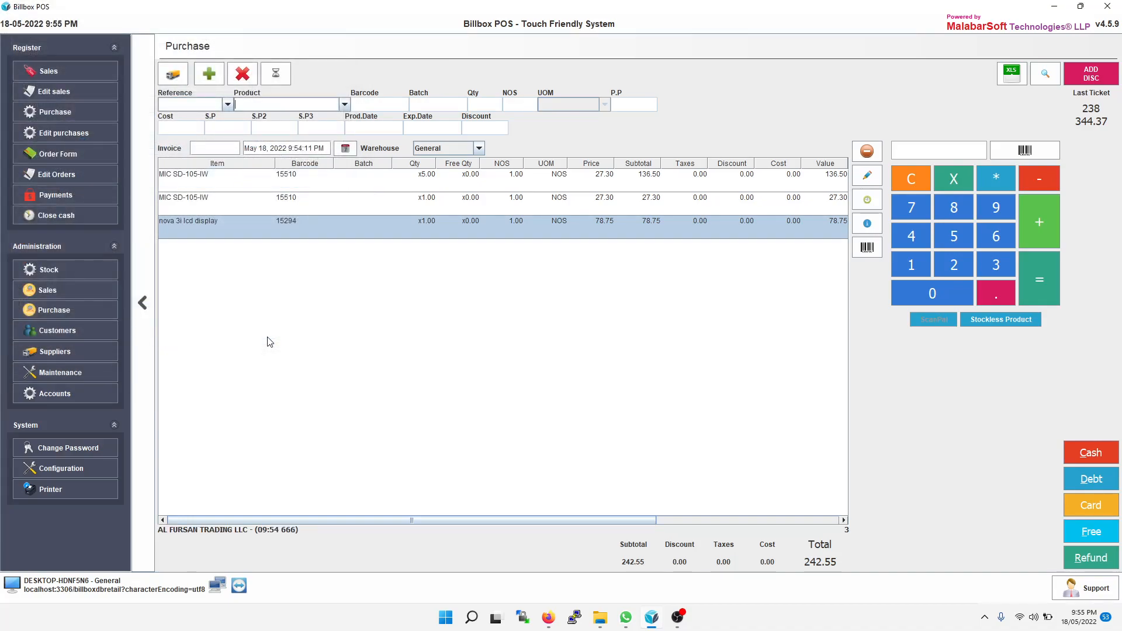
{"action": "left_click", "coordinate": [175, 75]}
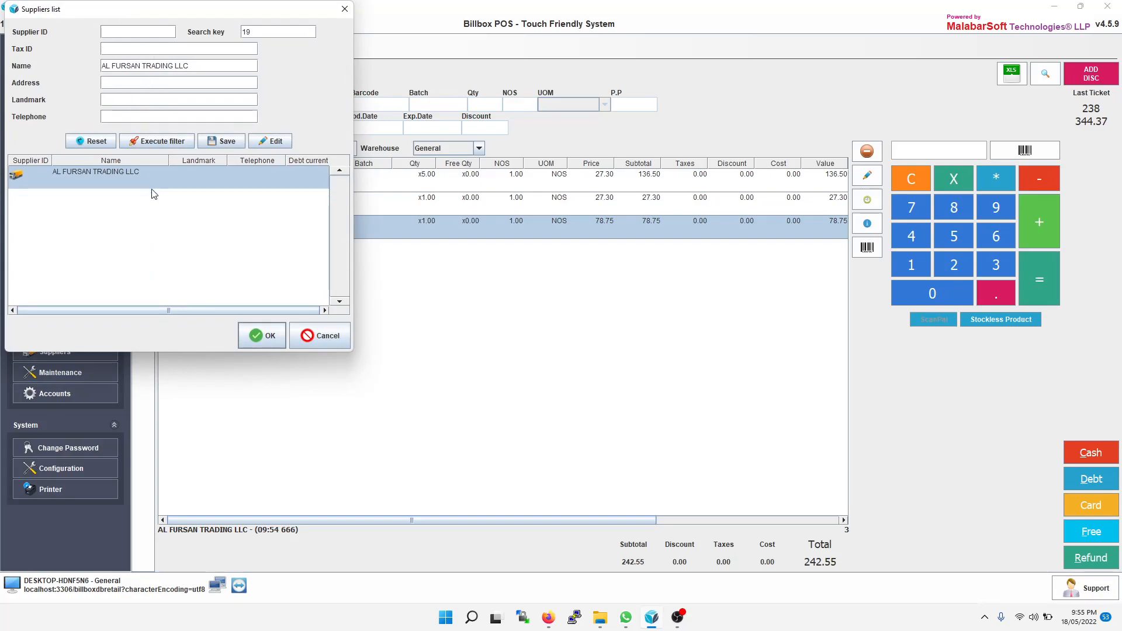
{"action": "left_click", "coordinate": [318, 338]}
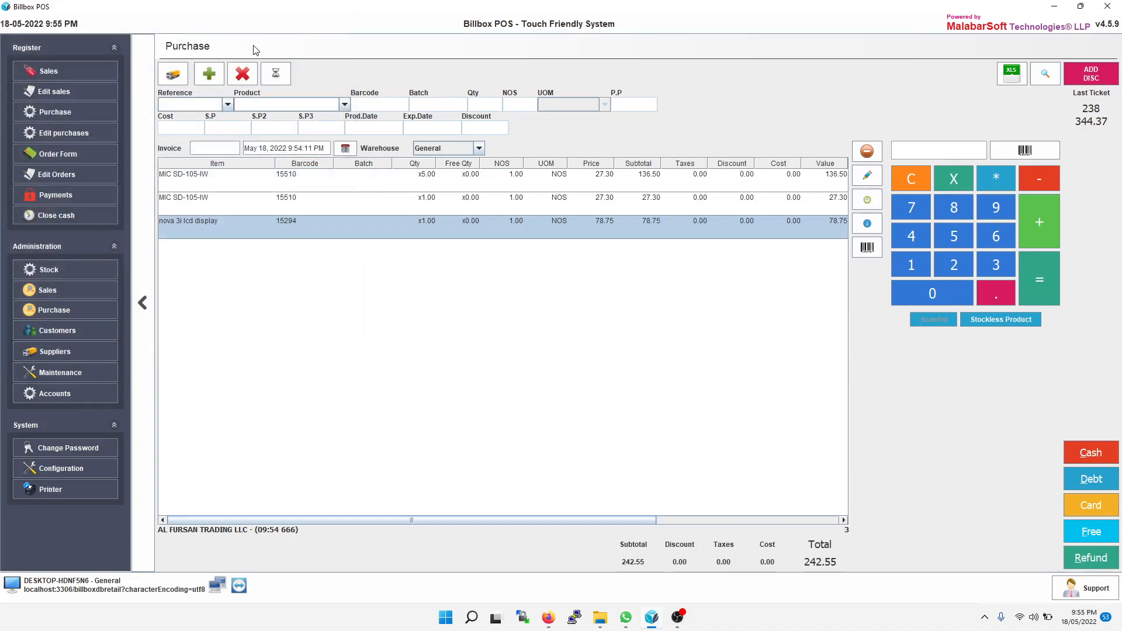
Start a new purchase ticket and reopen the pending AL FURSAN TRADING LLC purchase.
{"action": "left_click", "coordinate": [209, 74]}
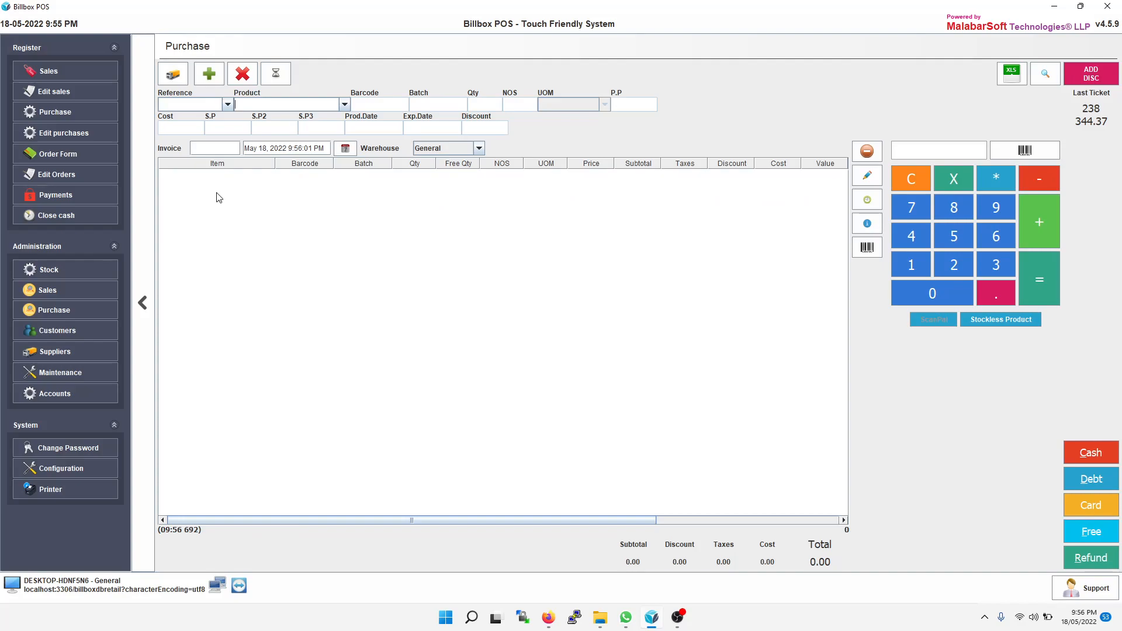
{"action": "left_click", "coordinate": [286, 75]}
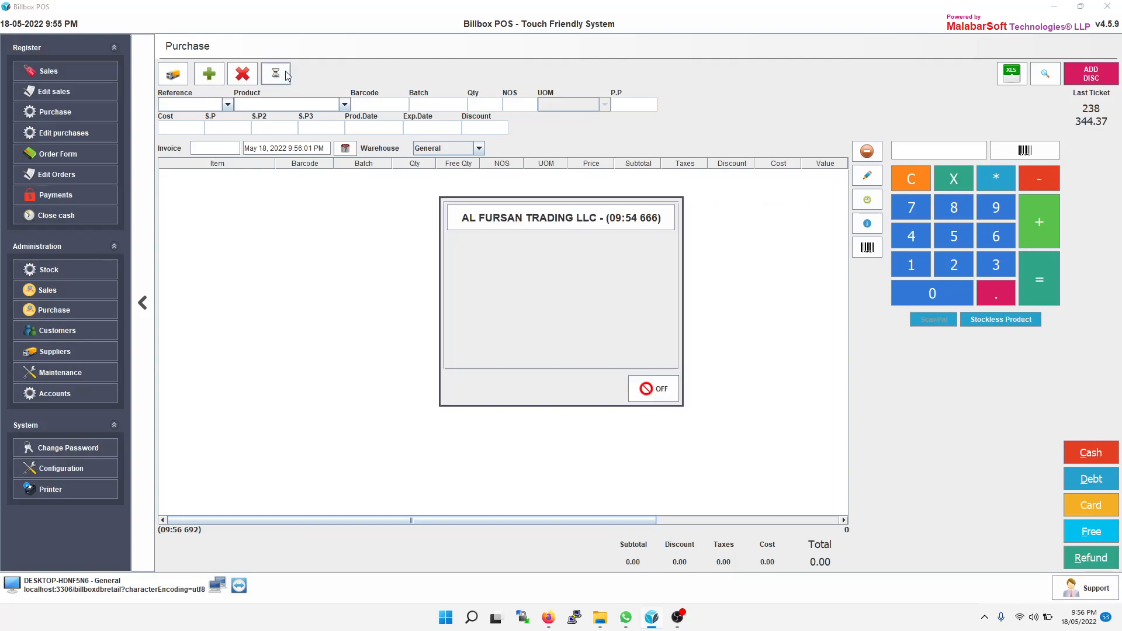
{"action": "left_click", "coordinate": [559, 219]}
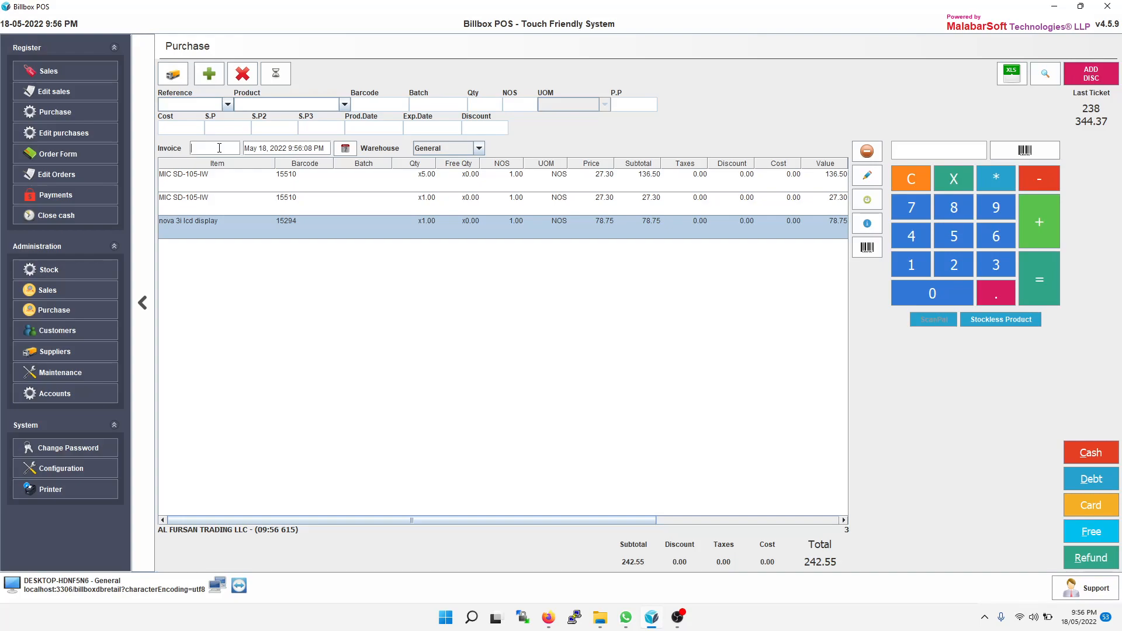
{"action": "type", "text": "EW"}
{"action": "key", "text": "BackSpace"}
{"action": "key", "text": "BackSpace"}
{"action": "type", "text": "2123"}
{"action": "key", "text": "BackSpace"}
{"action": "key", "text": "BackSpace"}
{"action": "key", "text": "BackSpace"}
View the calendar for the purchase date and the list of available warehouses without changing either.
{"action": "left_click", "coordinate": [345, 149]}
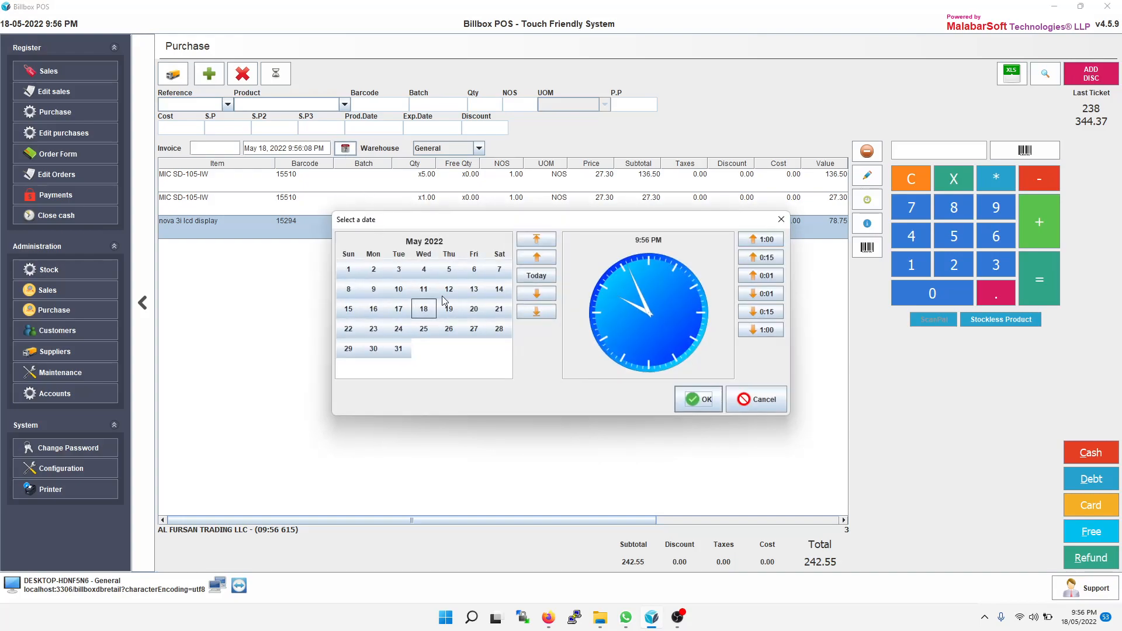
{"action": "left_click", "coordinate": [755, 399]}
{"action": "left_click", "coordinate": [480, 148]}
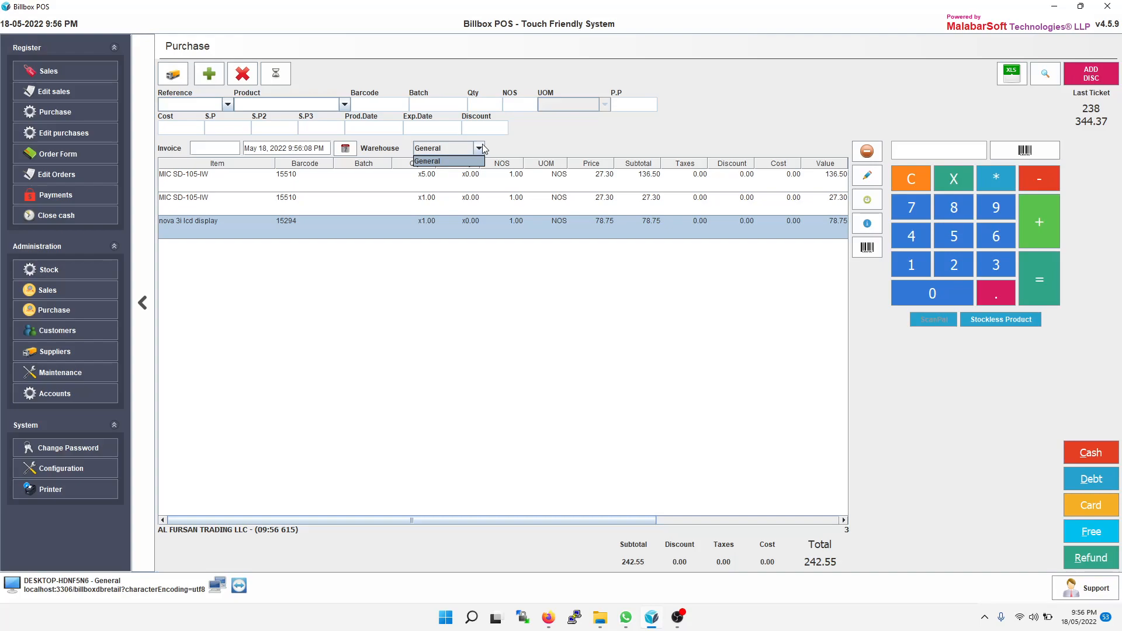
{"action": "left_click", "coordinate": [534, 144]}
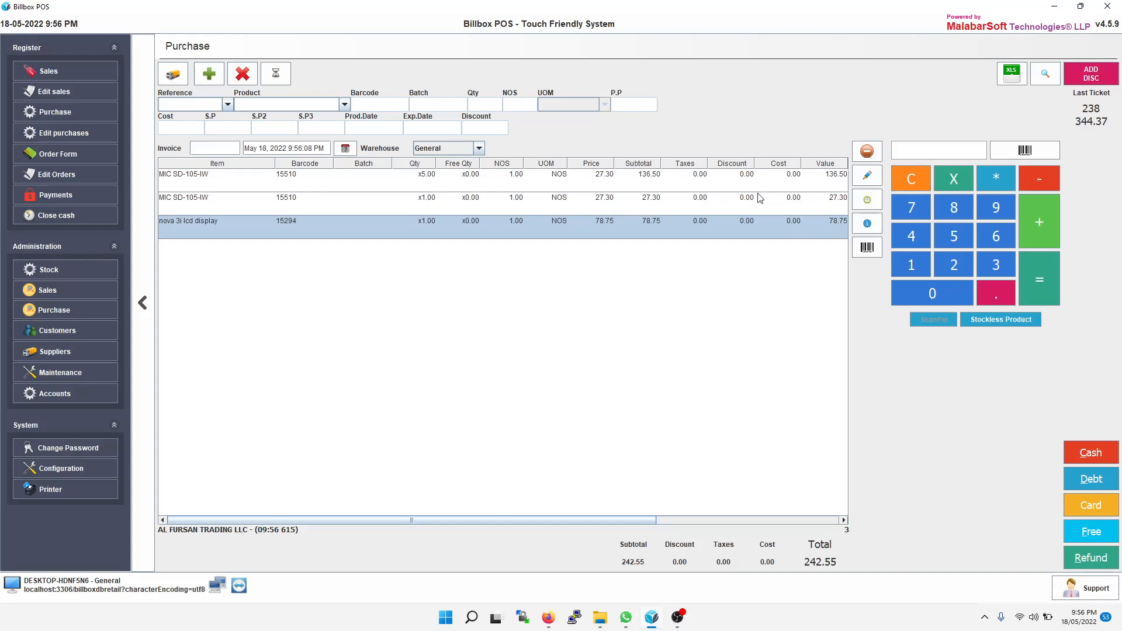
Remove the nova 3i lcd display line and set the quantity of the second MIC SD-105-IW line to 5.
{"action": "left_click", "coordinate": [873, 153]}
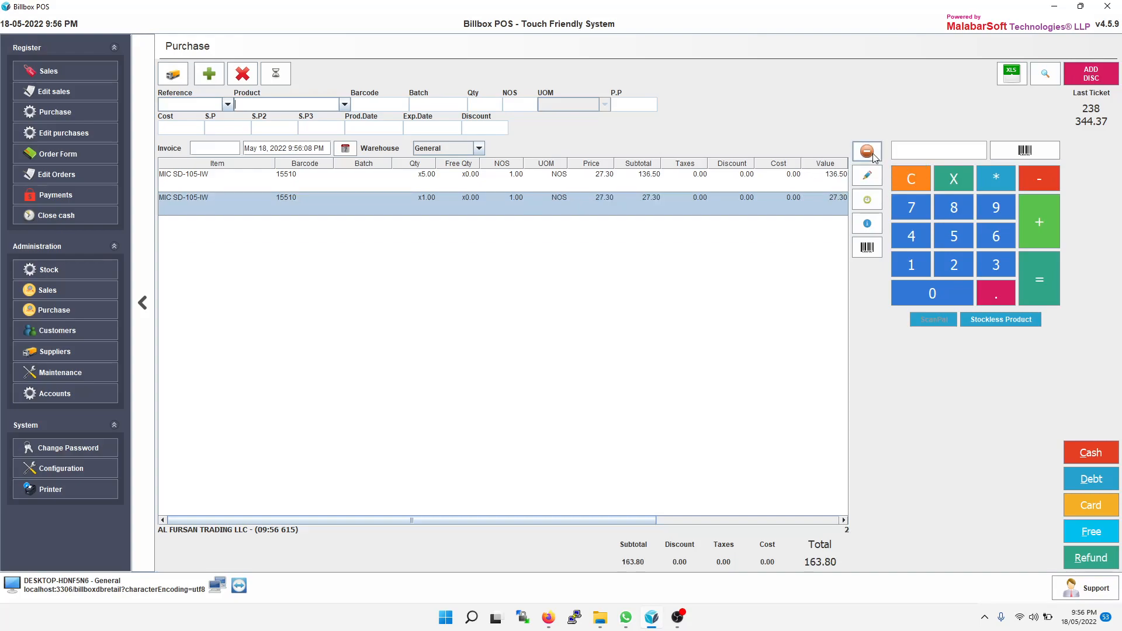
{"action": "left_click", "coordinate": [866, 182]}
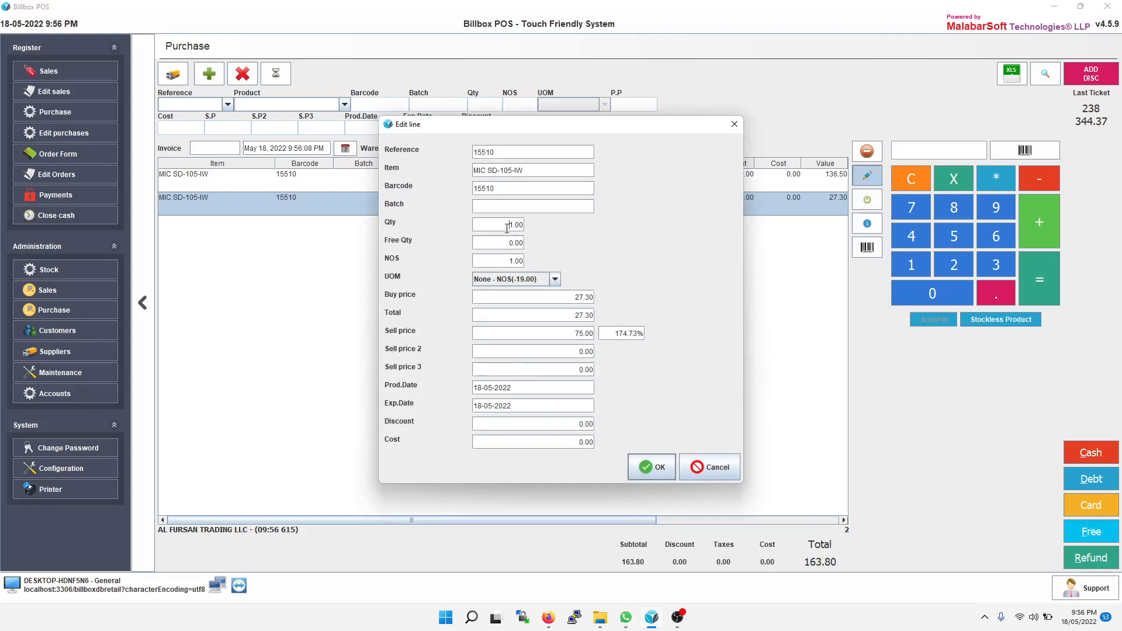
{"action": "key", "text": "BackSpace"}
{"action": "type", "text": "5"}
{"action": "left_click", "coordinate": [652, 467]}
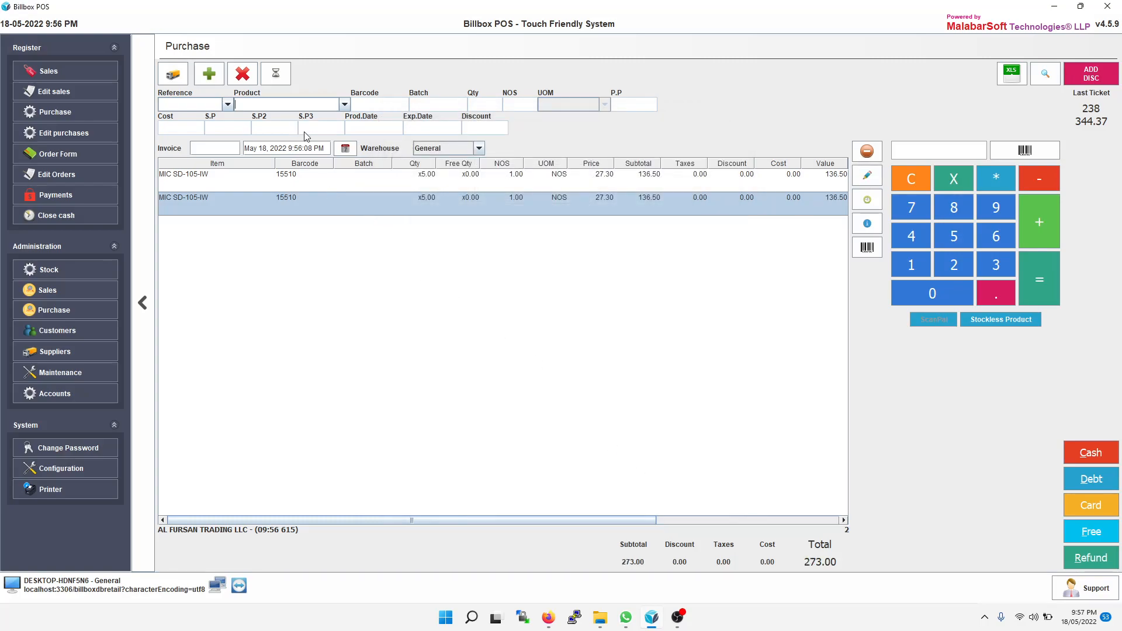
Add a third MIC SD-105-IW line with quantity 1 to the purchase.
{"action": "left_click", "coordinate": [344, 104]}
{"action": "key", "text": "Return"}
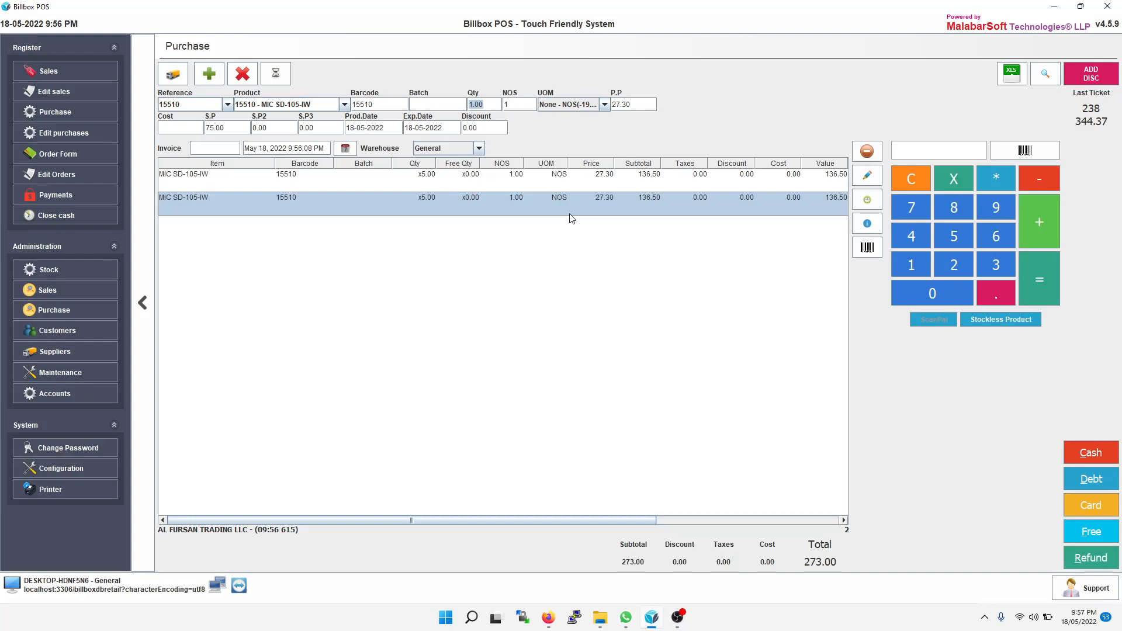
{"action": "key", "text": "Return"}
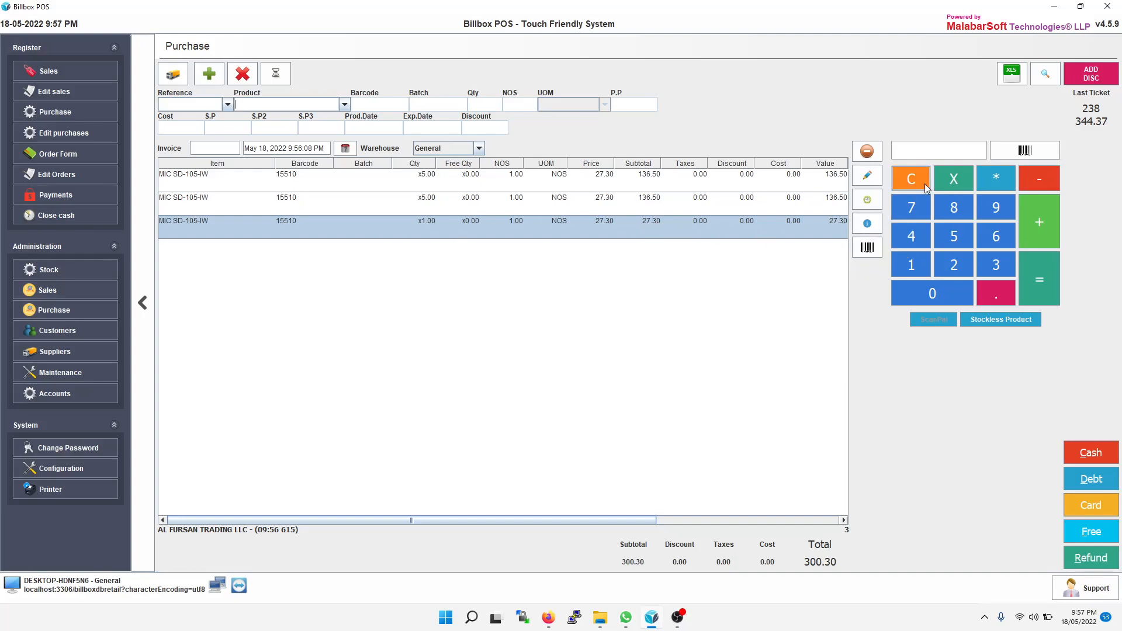
Save the purchase Excel format as product_purchase.xlsx in Documents and dismiss the file upload that follows.
{"action": "left_click", "coordinate": [1019, 76]}
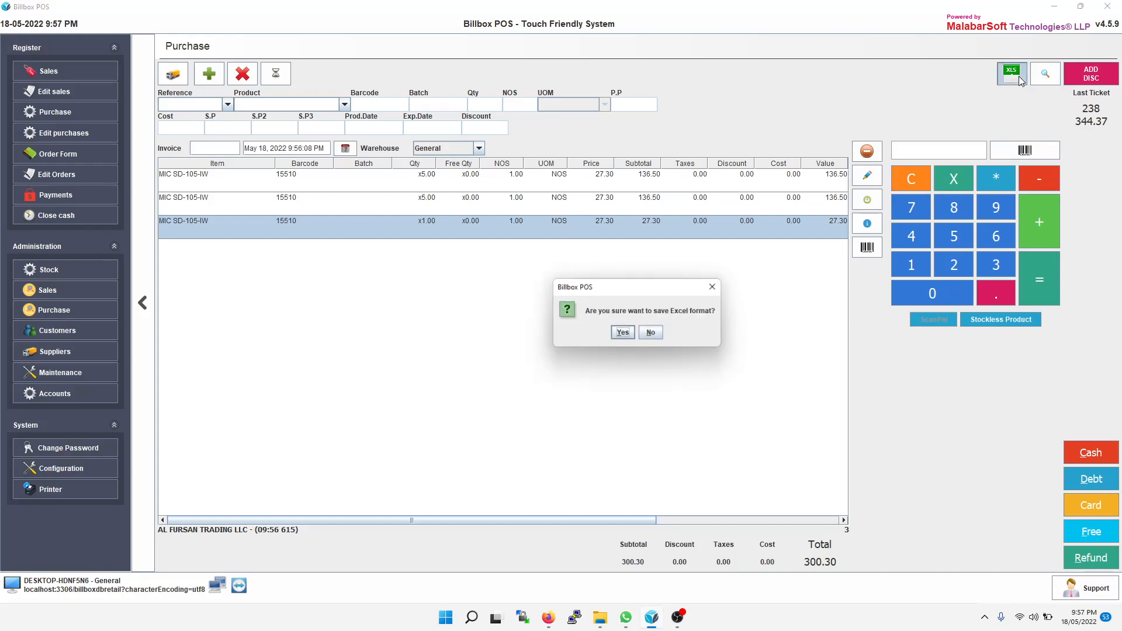
{"action": "left_click", "coordinate": [629, 335]}
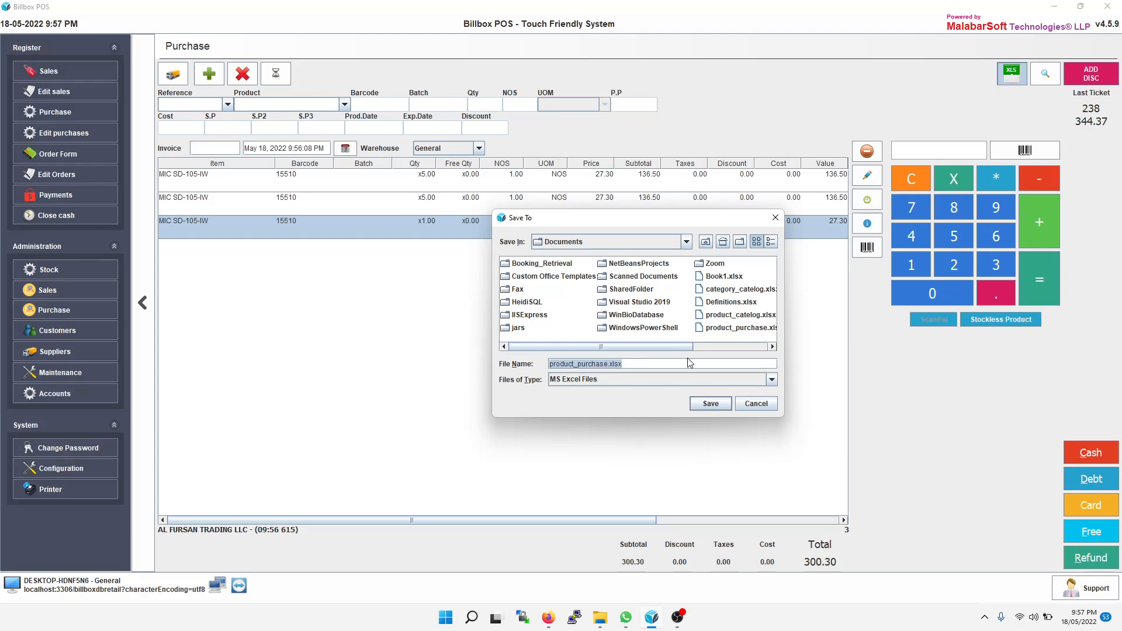
{"action": "left_click", "coordinate": [705, 403]}
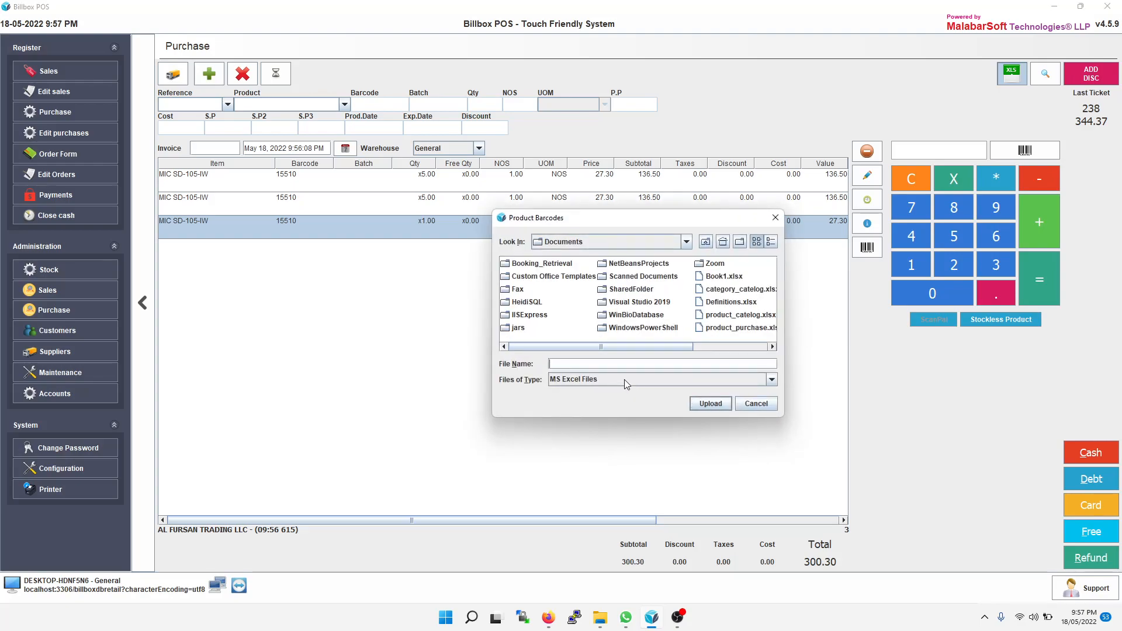
{"action": "left_click", "coordinate": [758, 403]}
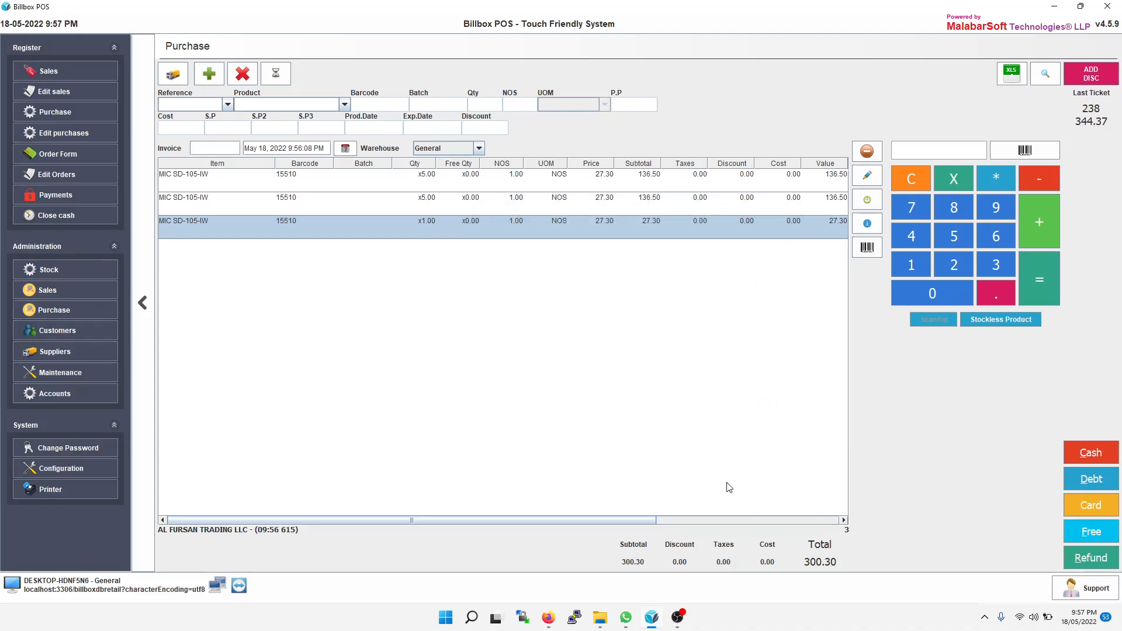
Find ANKER PWR EXTEND 6IN1 in the unfiltered products list and add it to the purchase with quantity 8.
{"action": "left_click", "coordinate": [1037, 78]}
{"action": "left_click_drag", "start_coordinate": [255, 10], "coordinate": [447, 345]}
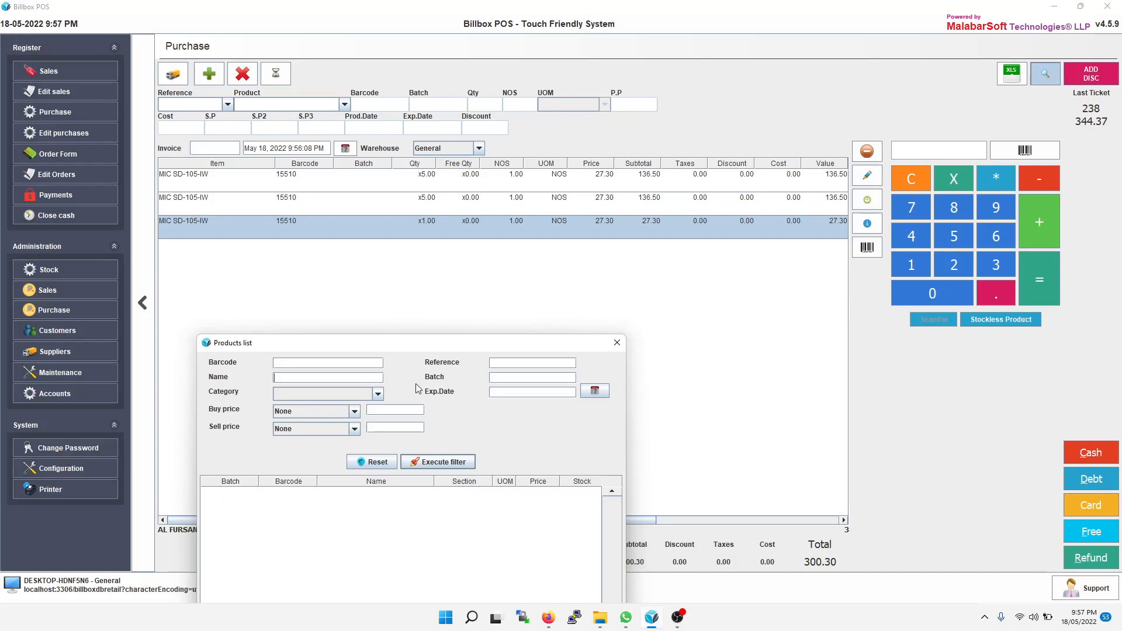
{"action": "left_click_drag", "start_coordinate": [303, 345], "coordinate": [495, 159]}
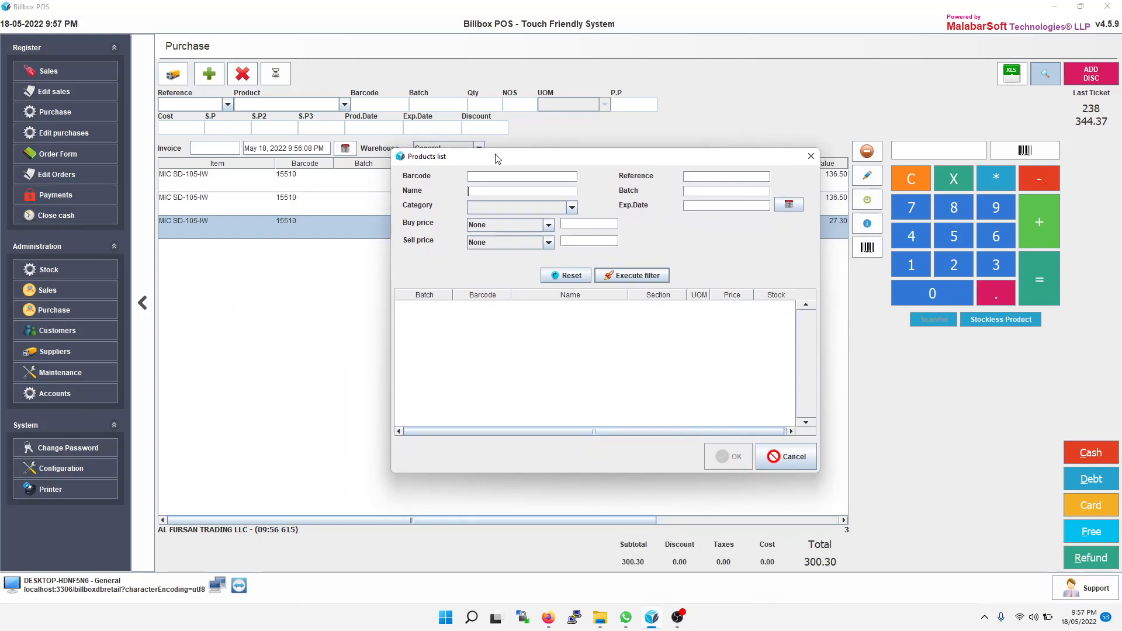
{"action": "left_click", "coordinate": [643, 275]}
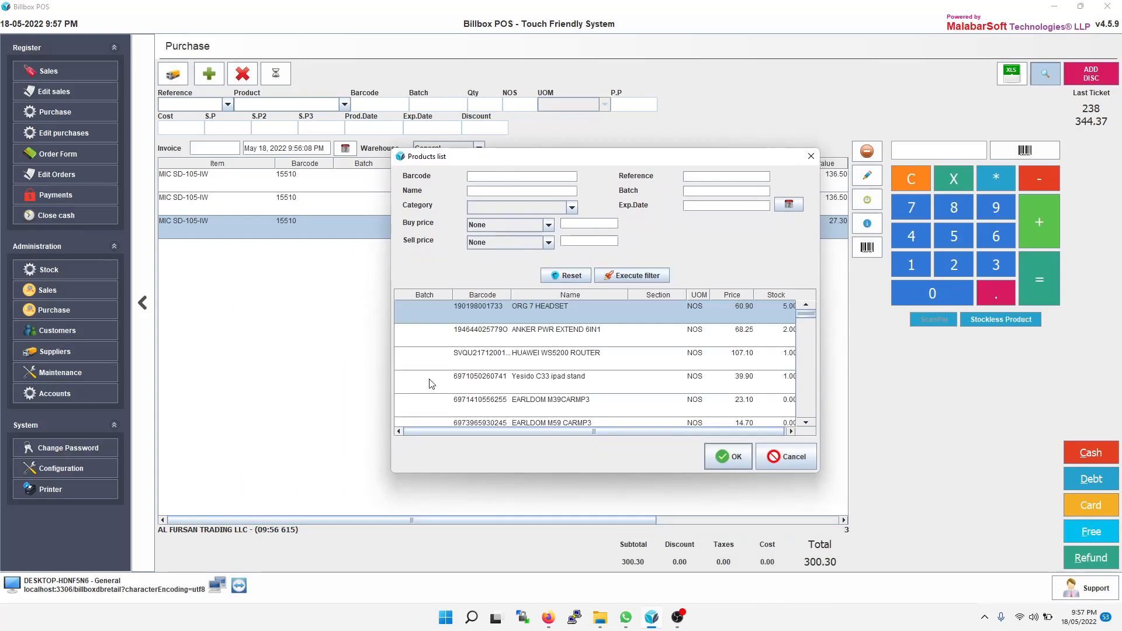
{"action": "left_click", "coordinate": [523, 342]}
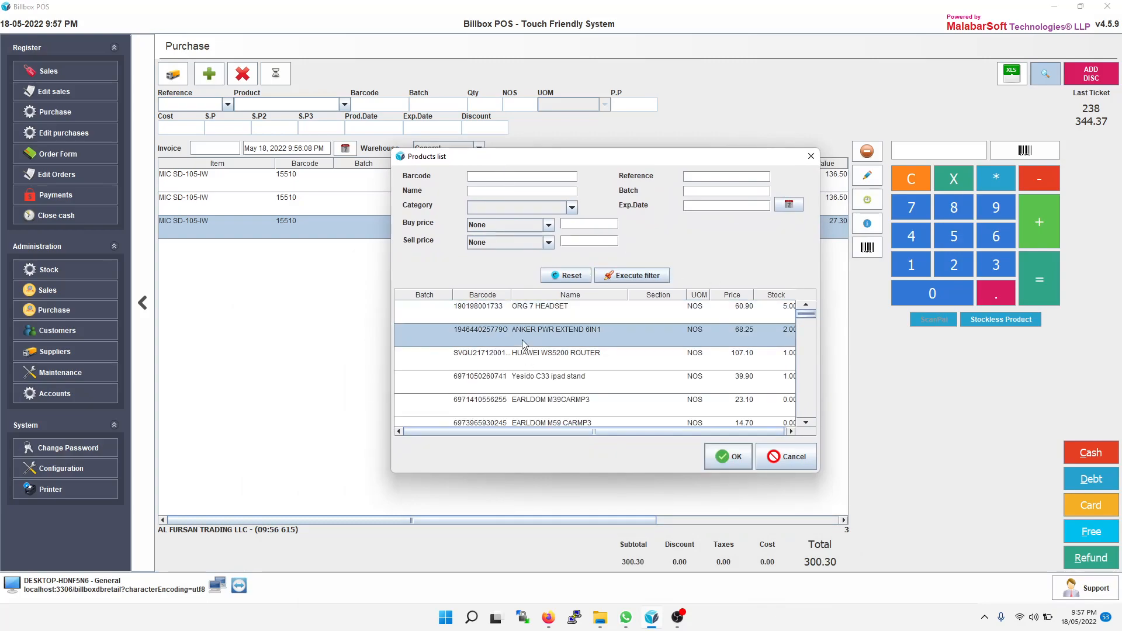
{"action": "left_click", "coordinate": [725, 461]}
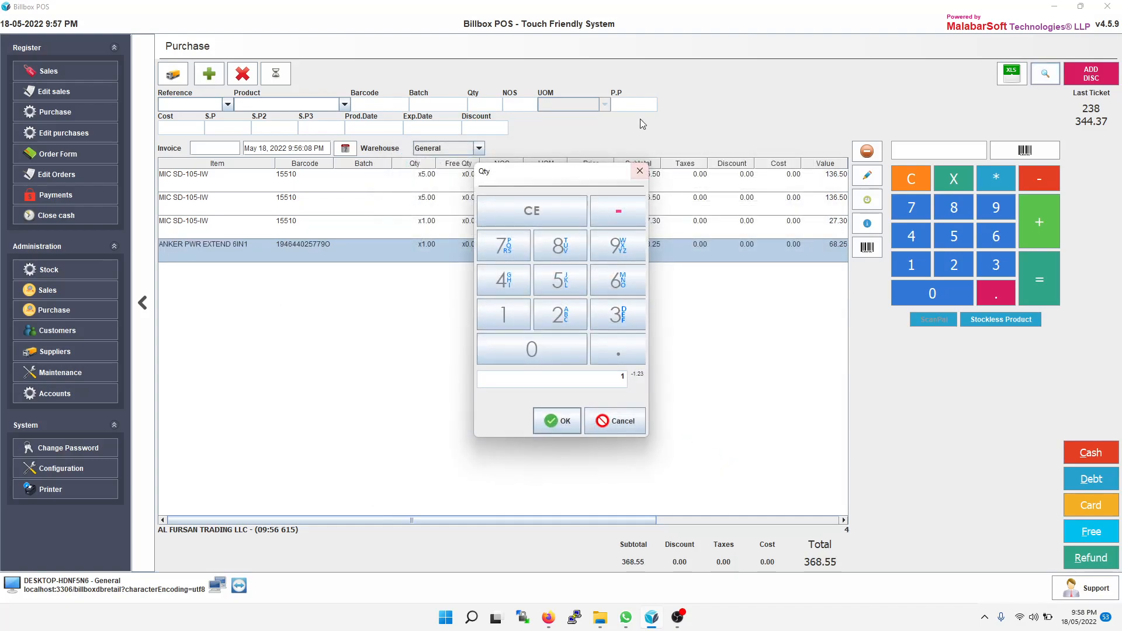
{"action": "left_click", "coordinate": [558, 256]}
{"action": "left_click", "coordinate": [554, 421]}
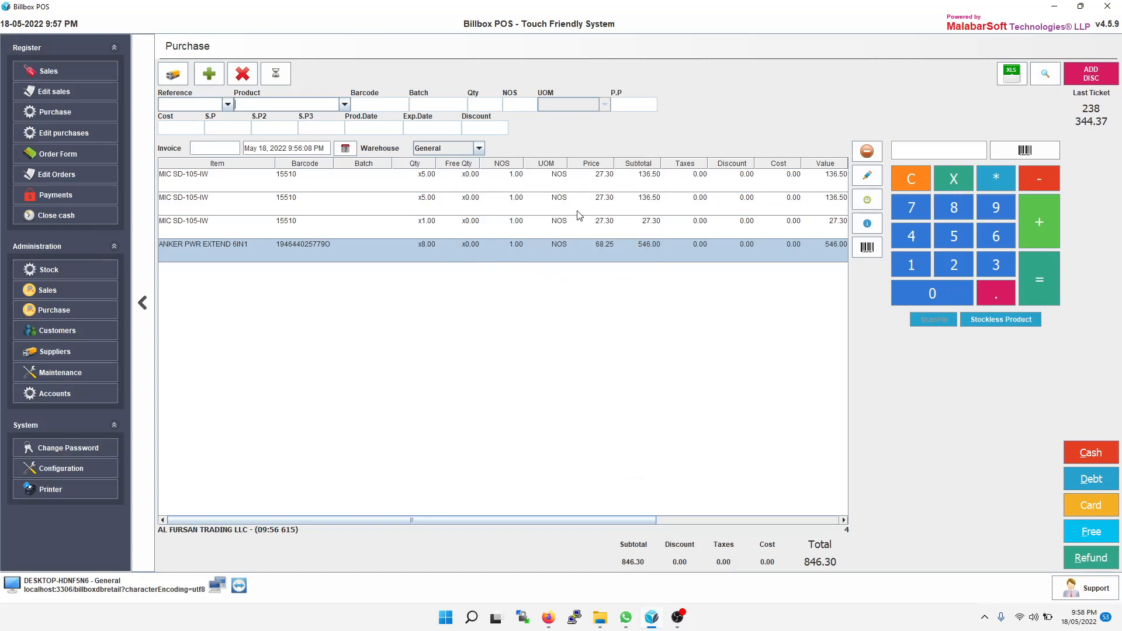
Apply an additional discount of 2% to the purchase.
{"action": "left_click", "coordinate": [1091, 82]}
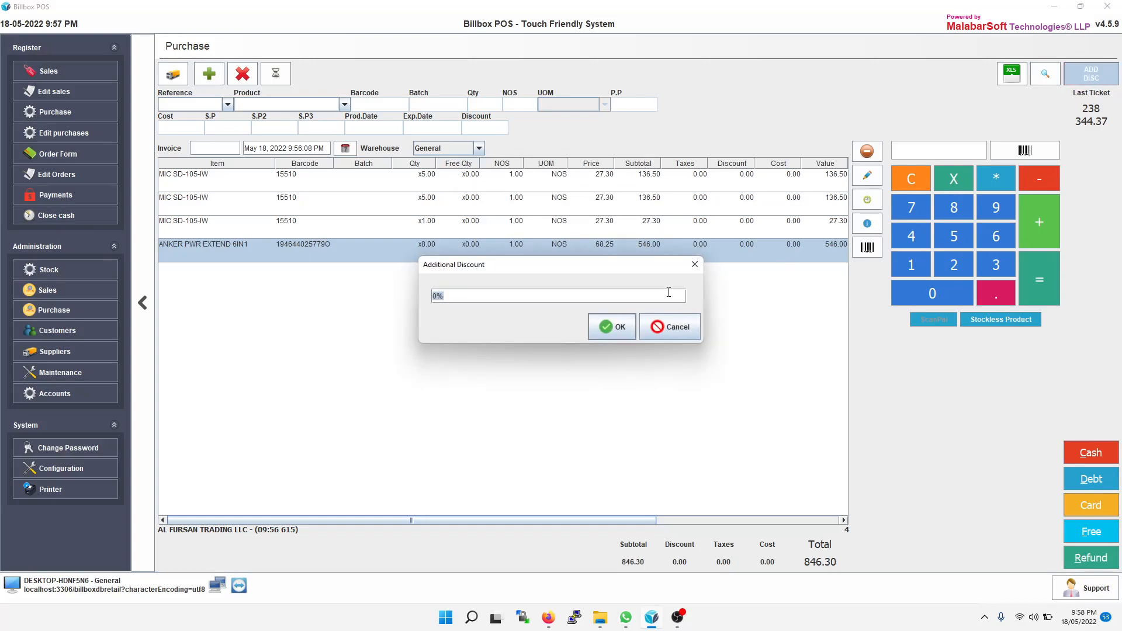
{"action": "left_click", "coordinate": [439, 297]}
{"action": "key", "text": "BackSpace"}
{"action": "type", "text": "2"}
{"action": "left_click", "coordinate": [608, 335]}
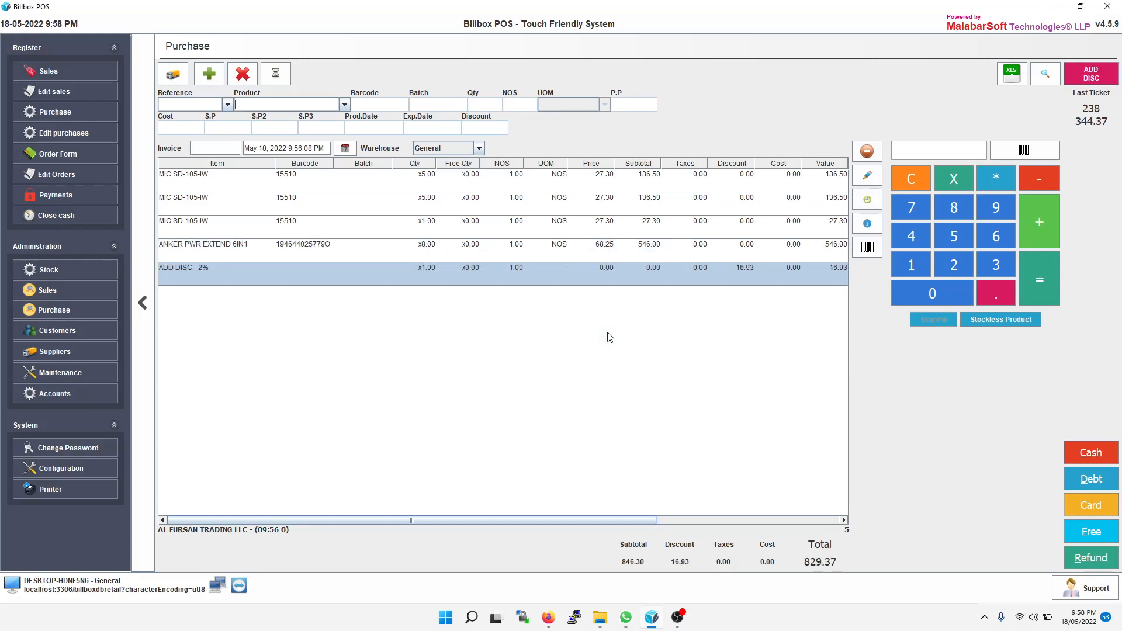
Add a stockless product line with its default blank details and settle the purchase in cash.
{"action": "left_click", "coordinate": [988, 322]}
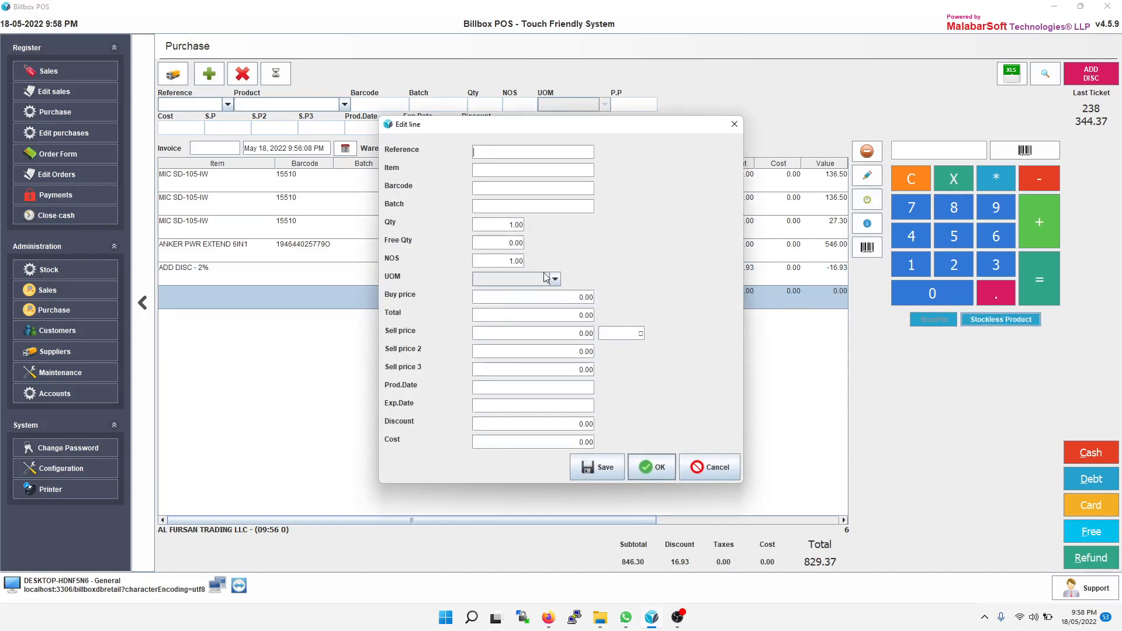
{"action": "left_click", "coordinate": [656, 471]}
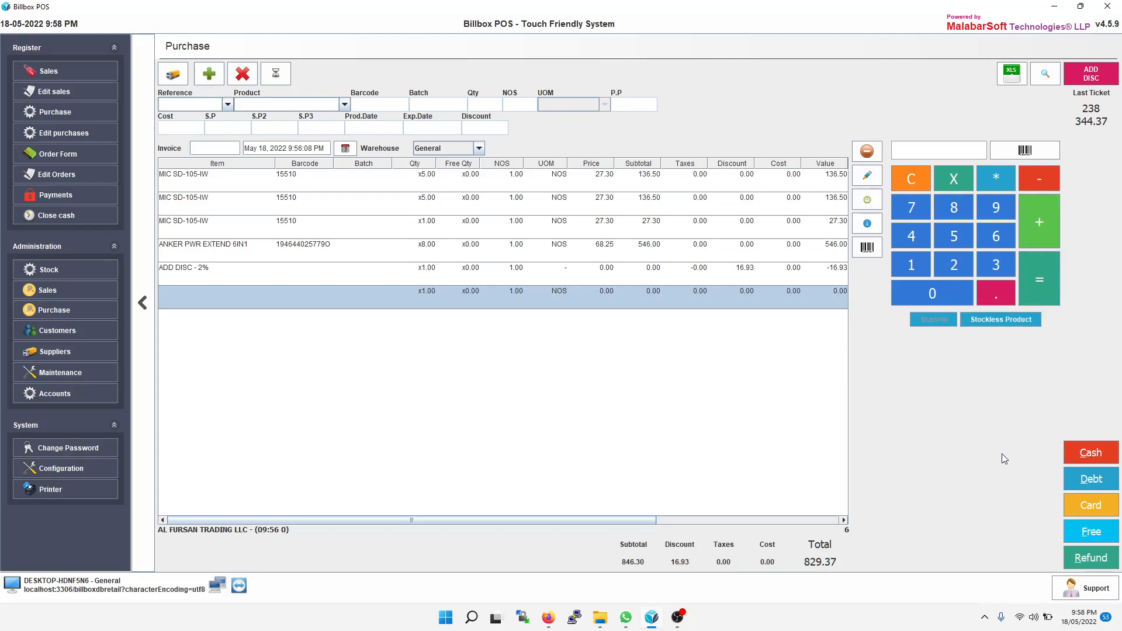
{"action": "left_click", "coordinate": [1091, 452]}
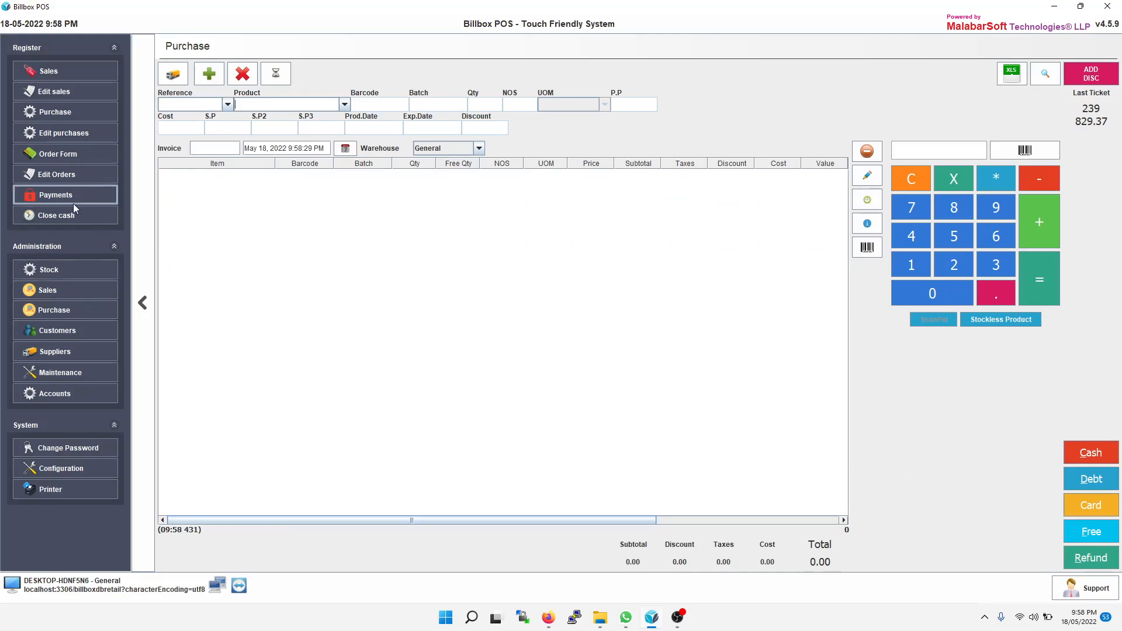
Run the Purchase List: Supplier report for May 18, 2022 without a supplier filter.
{"action": "left_click", "coordinate": [68, 311]}
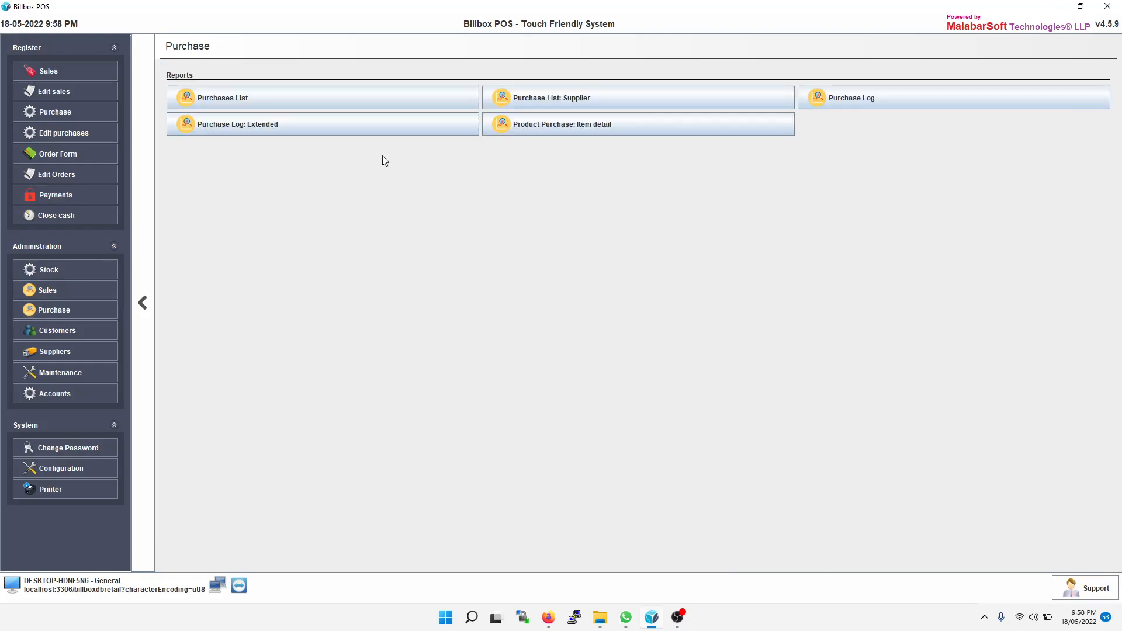
{"action": "left_click", "coordinate": [648, 105]}
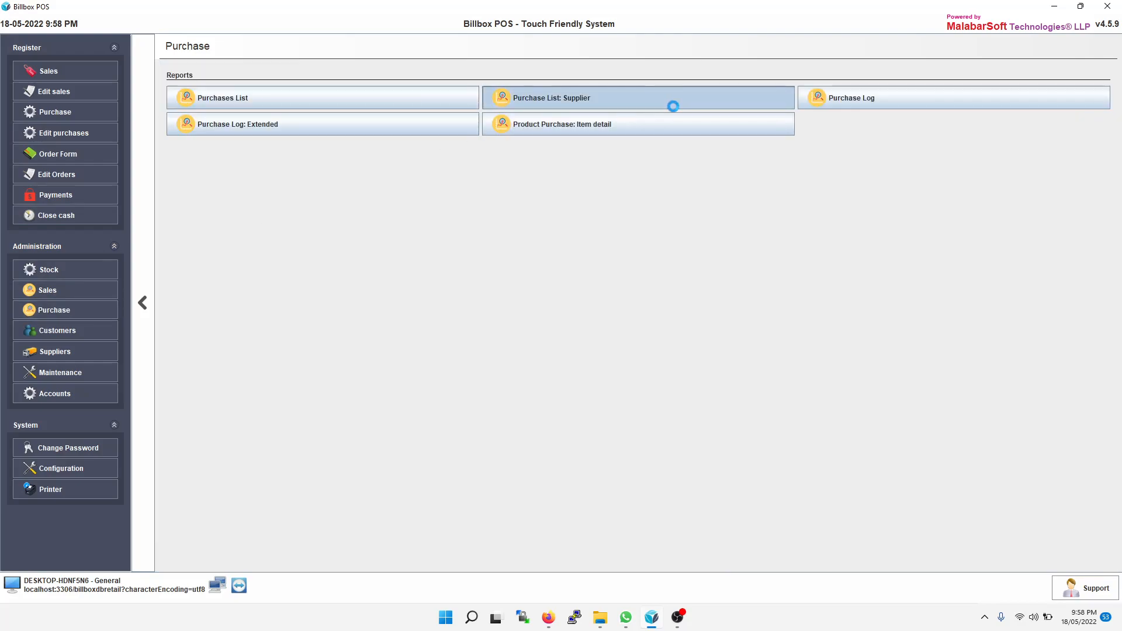
{"action": "left_click", "coordinate": [1065, 165]}
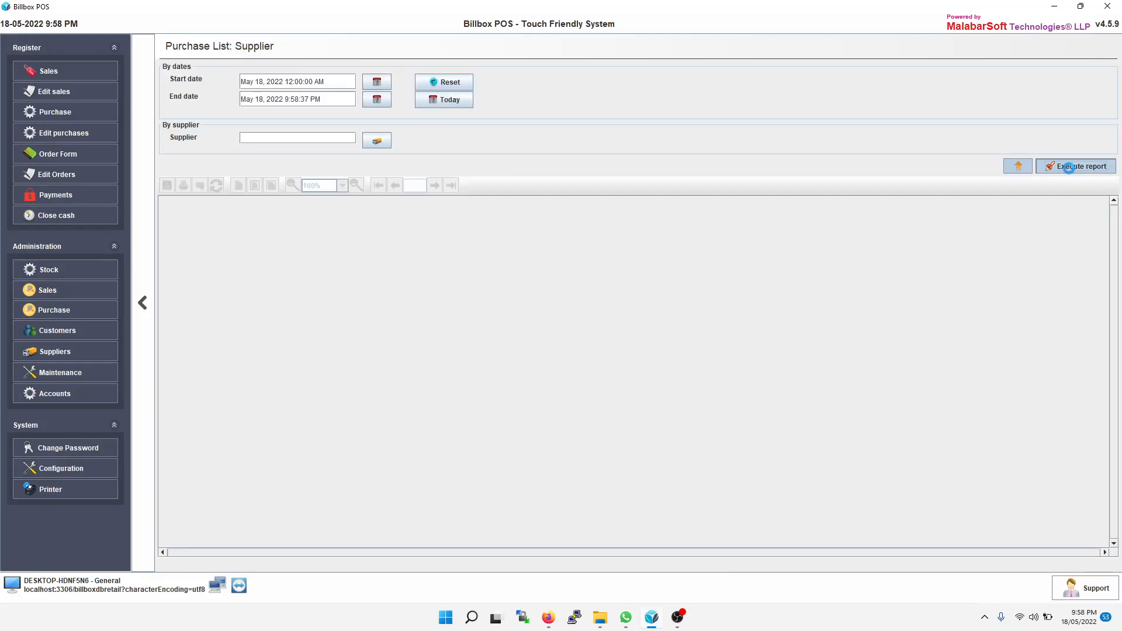
Review the purchase reports list and the close cash summary, and view the latest purchase receipt among the editable purchases.
{"action": "left_click", "coordinate": [49, 311]}
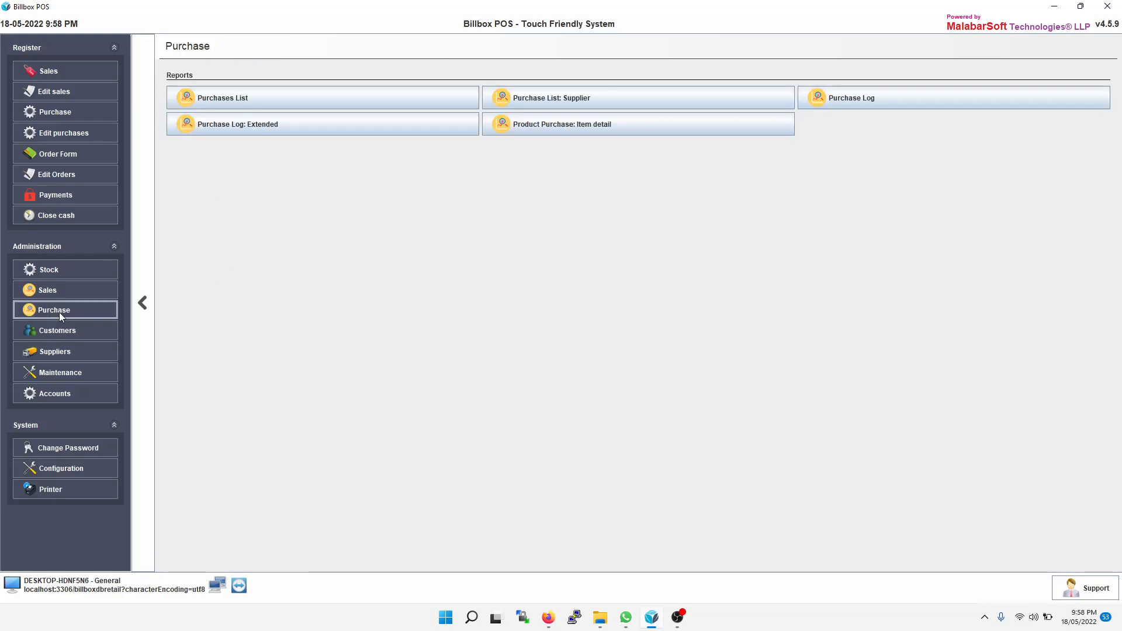
{"action": "left_click", "coordinate": [83, 214]}
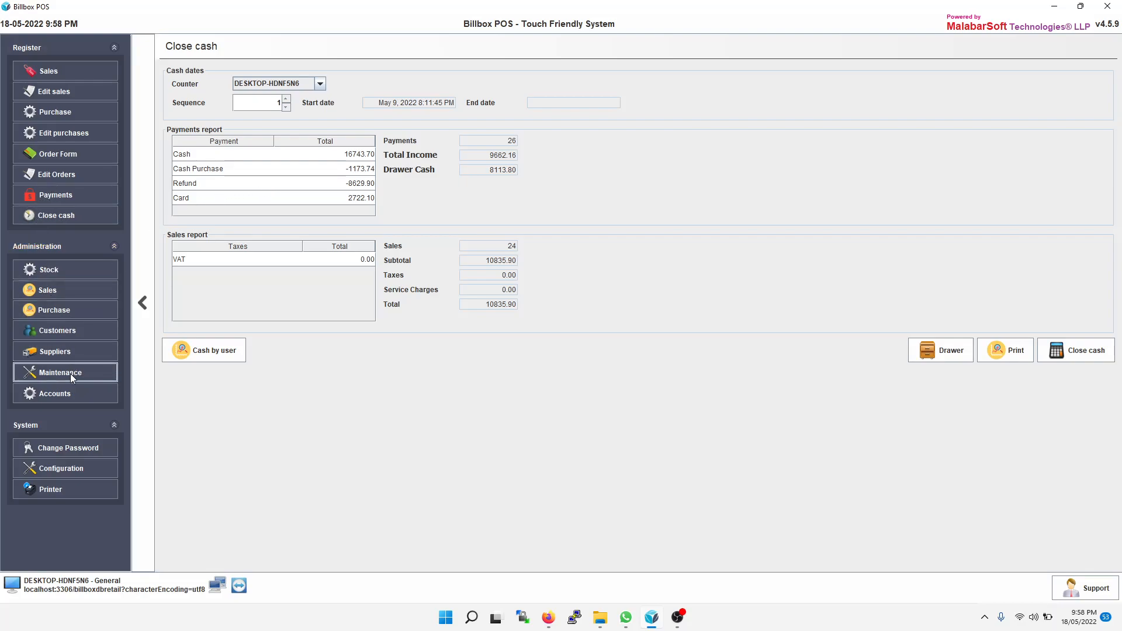
{"action": "left_click", "coordinate": [83, 131]}
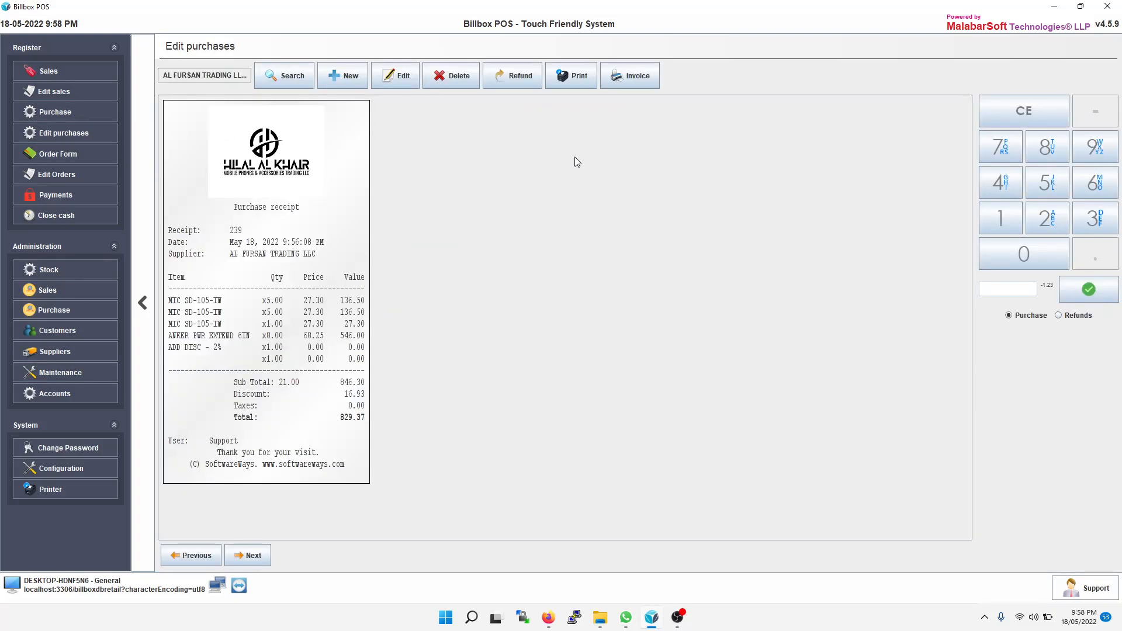